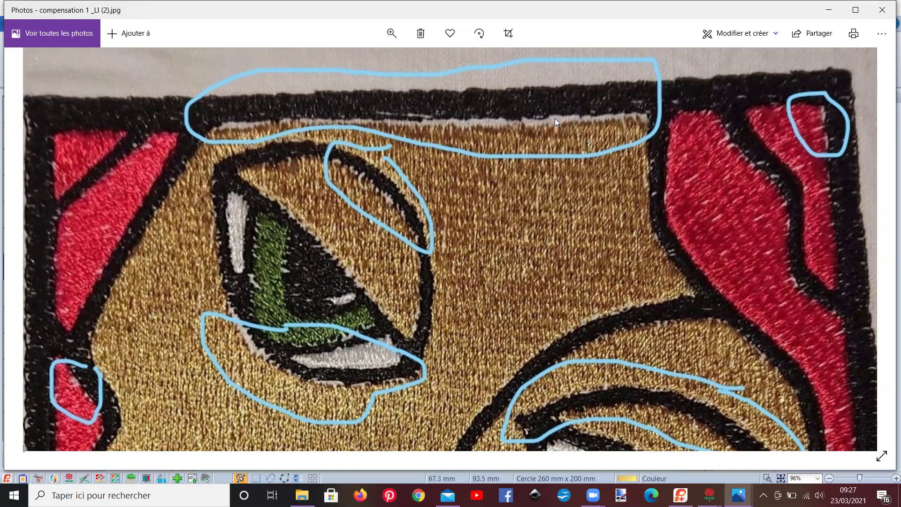
# Step: Examine the embroidery photo from its upper edge down to the lower border, checking the circled gaps between fills and outlines
pyautogui.moveTo(501, 197); pyautogui.dragTo(509, 166)
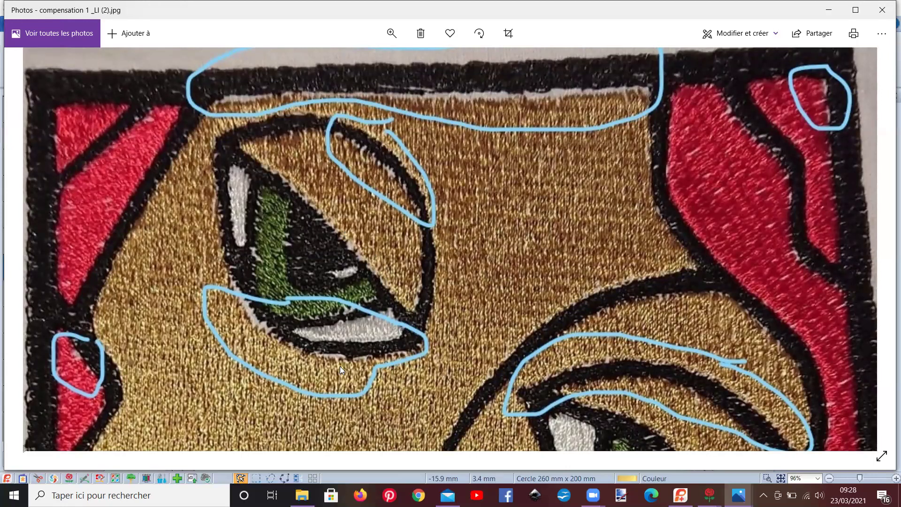
pyautogui.moveTo(445, 388); pyautogui.dragTo(444, 201)
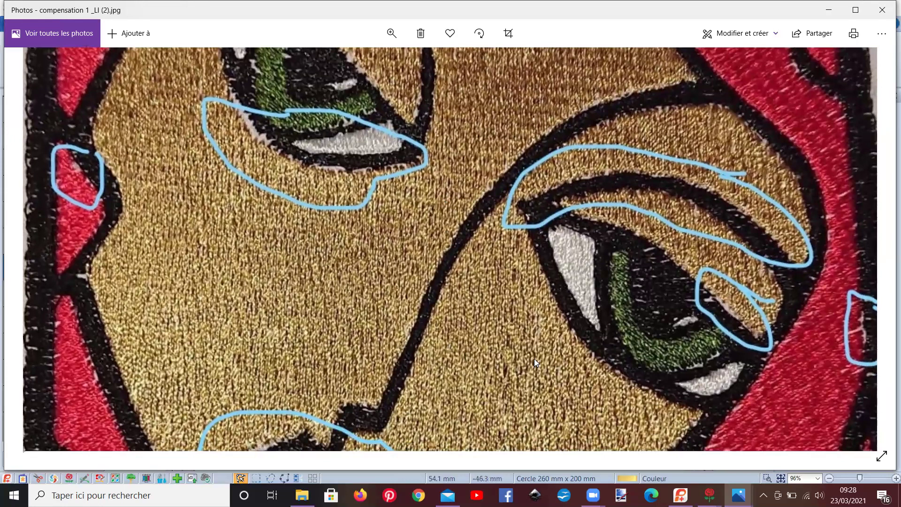
pyautogui.moveTo(454, 349); pyautogui.dragTo(467, 208)
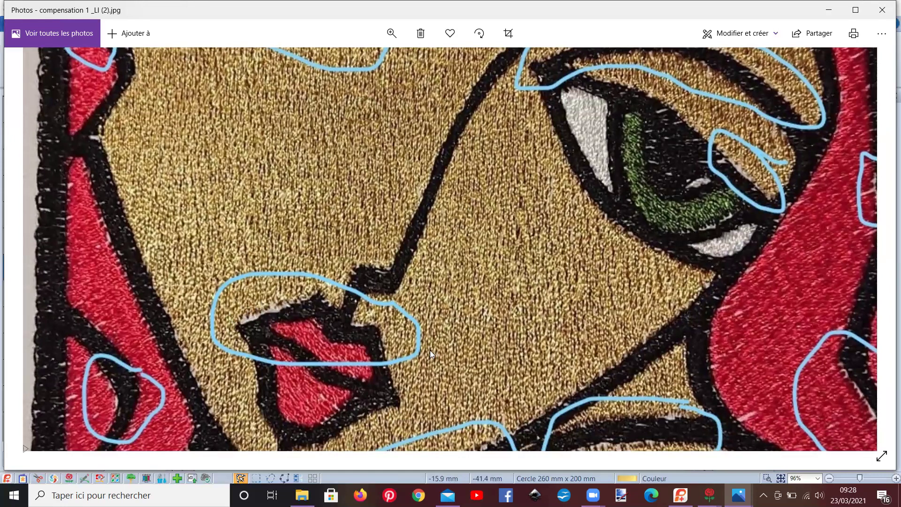
pyautogui.moveTo(488, 350); pyautogui.dragTo(486, 225)
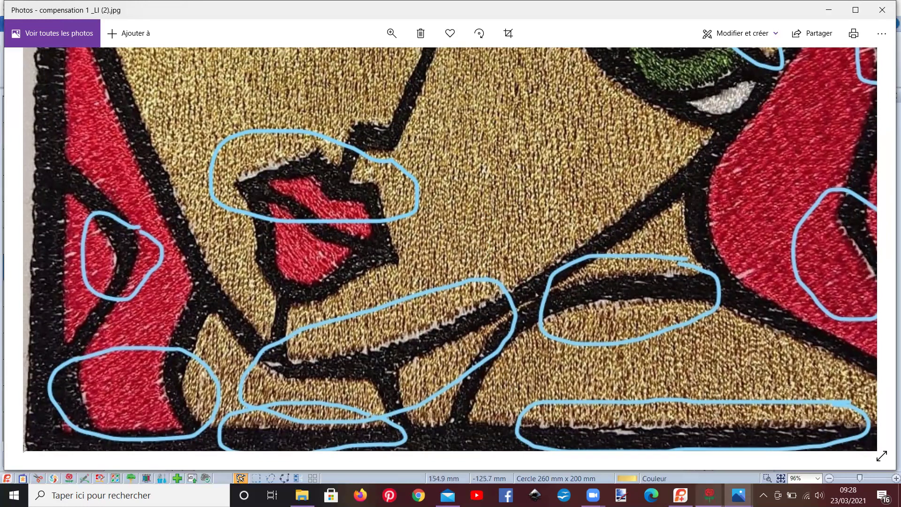
# Step: Switch to the untitled PREMIER+ 2 Create design and undo the last two square fills
pyautogui.moveTo(709, 495)
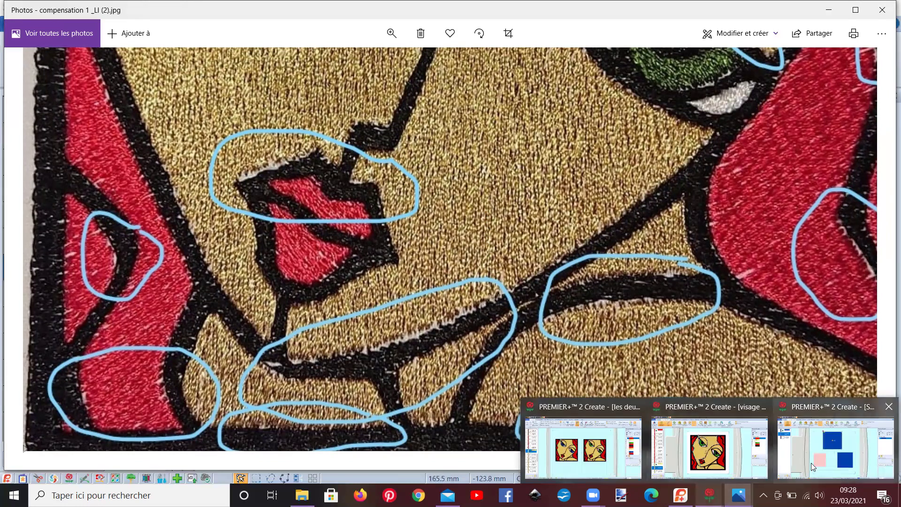
pyautogui.click(802, 447)
pyautogui.hotkey('ctrl', 'z')
pyautogui.hotkey('ctrl', 'z')
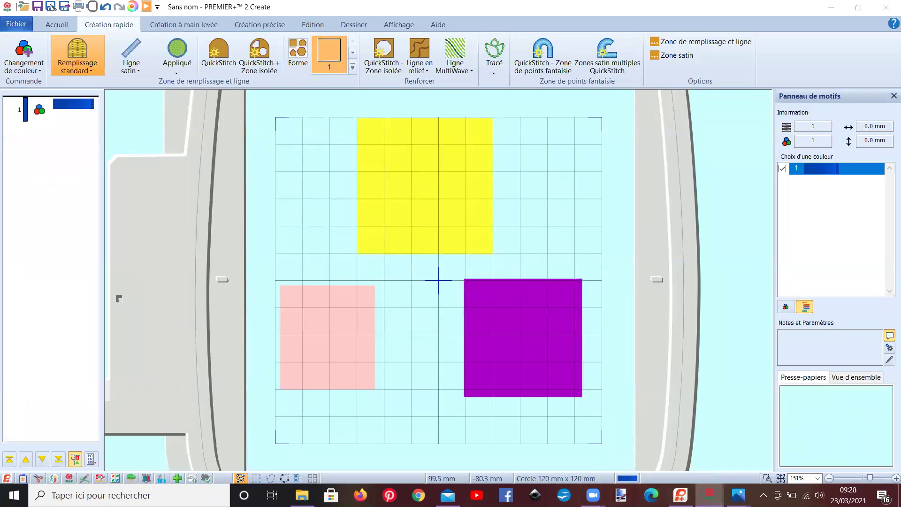
pyautogui.moveTo(709, 495)
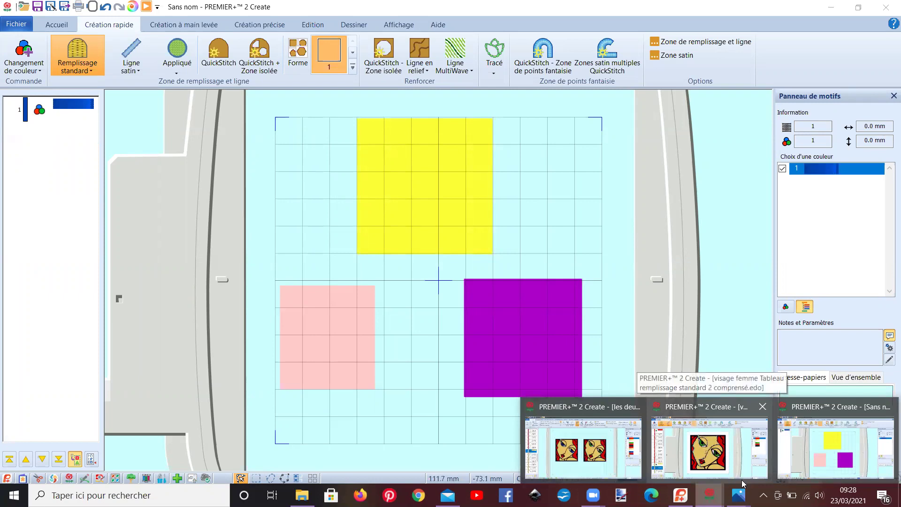
pyautogui.click(819, 461)
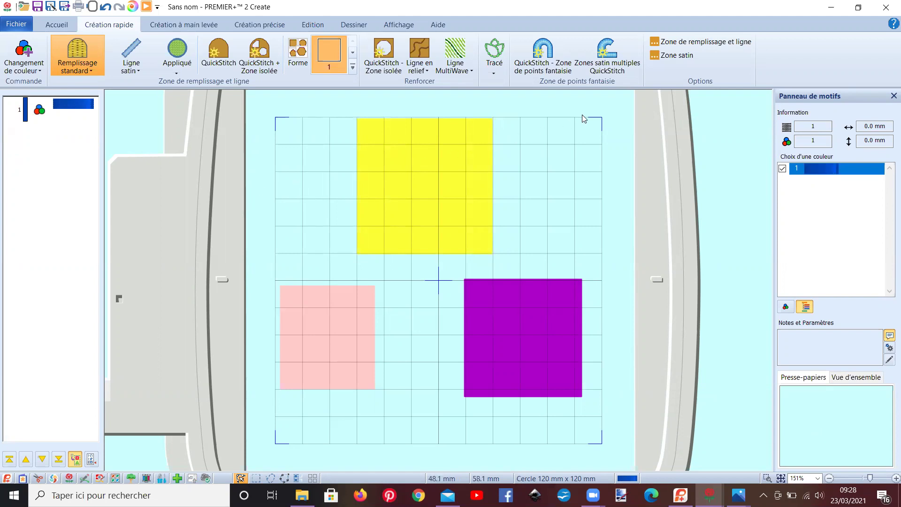
# Step: Configure the standard fill for new areas with rocket pattern 224 and a low (Bas) underlay
pyautogui.click(674, 43)
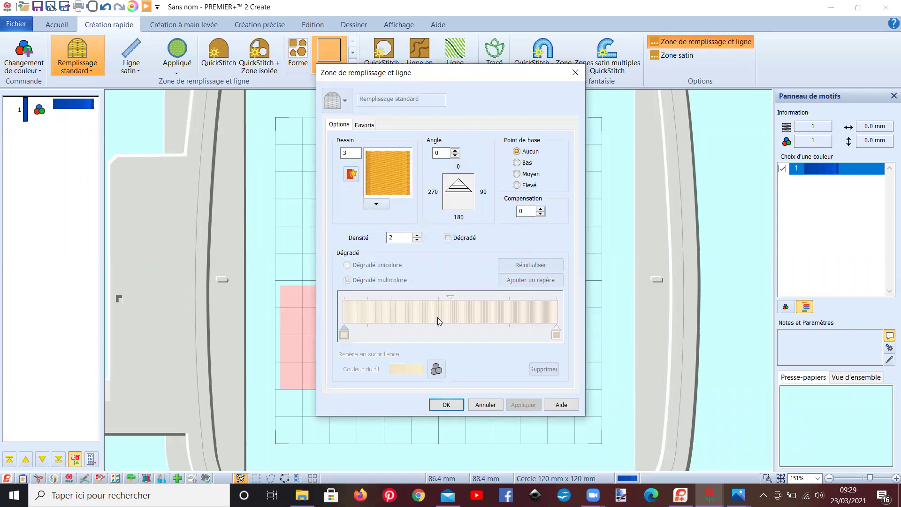
pyautogui.click(373, 208)
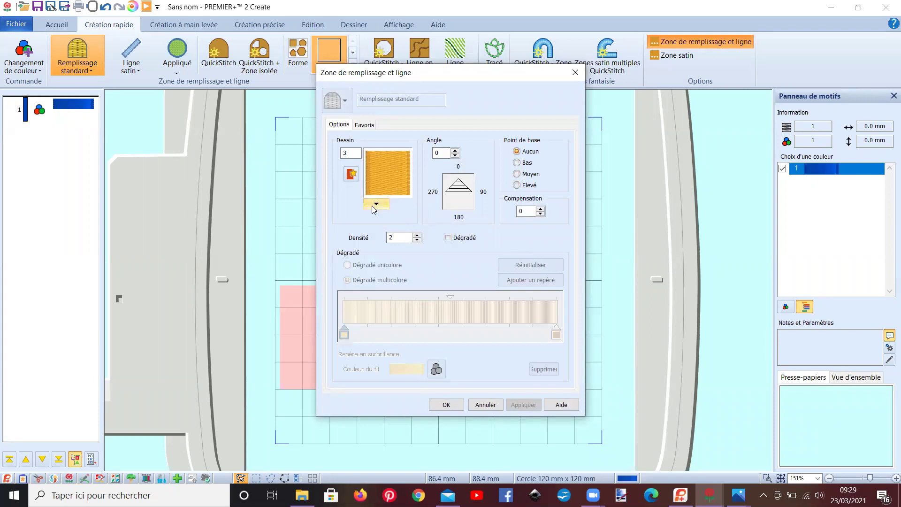
pyautogui.scroll(-10, 489, 322)
pyautogui.scroll(-4, 490, 323)
pyautogui.scroll(7, 483, 265)
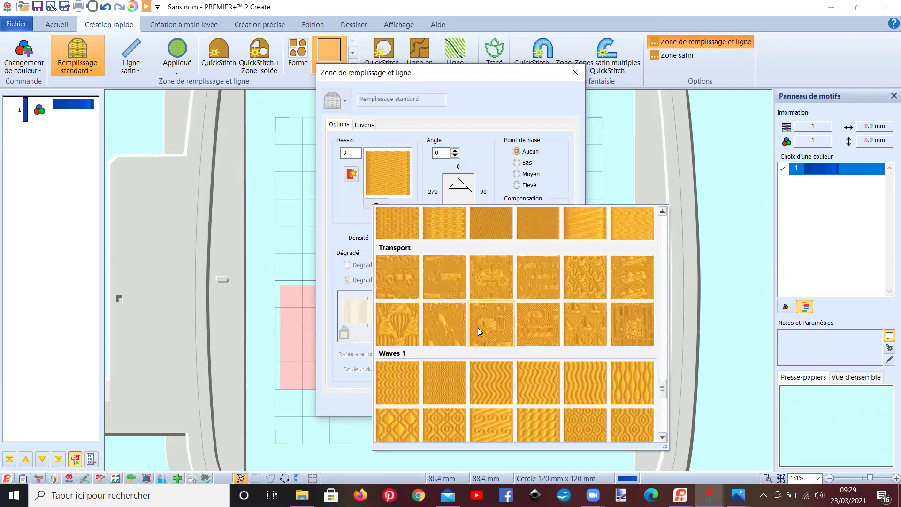
pyautogui.click(450, 318)
pyautogui.click(519, 163)
pyautogui.click(446, 404)
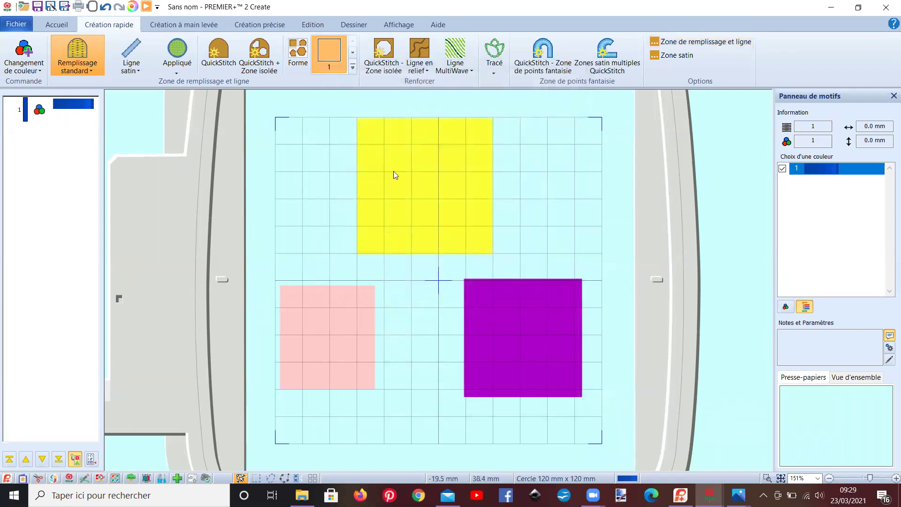
# Step: Fill the yellow square with the standard fill using QuickStitch, accepting the colour tolerance
pyautogui.click(96, 57)
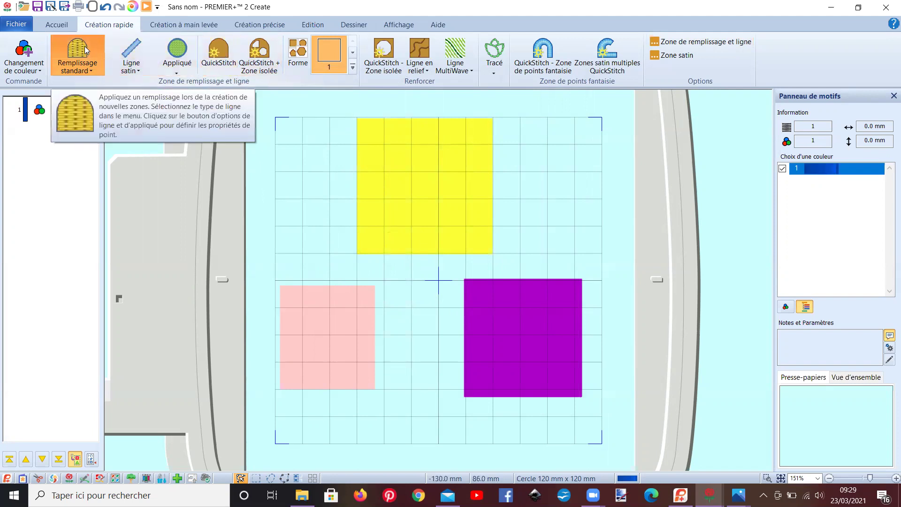
pyautogui.click(219, 51)
pyautogui.click(395, 184)
pyautogui.press('Return')
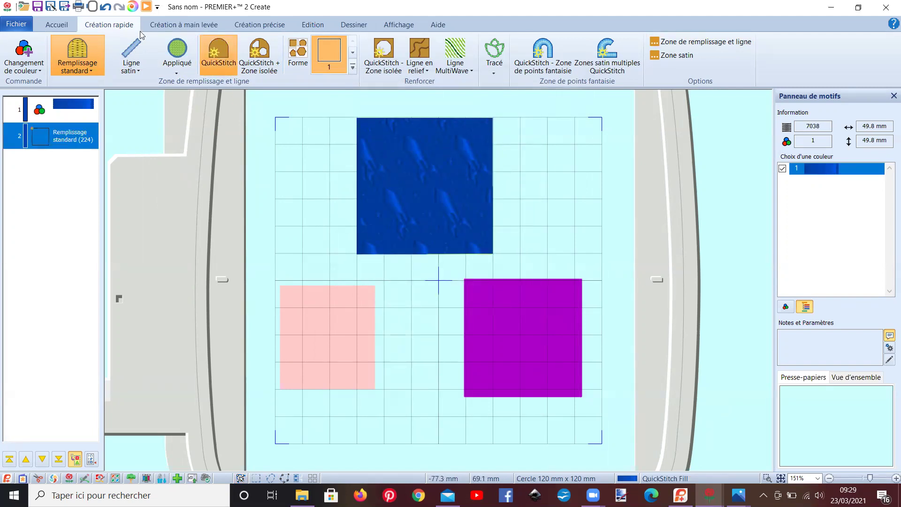
# Step: Play the stitch-out of the rocket-patterned square in the design player to examine its low underlay
pyautogui.click(146, 7)
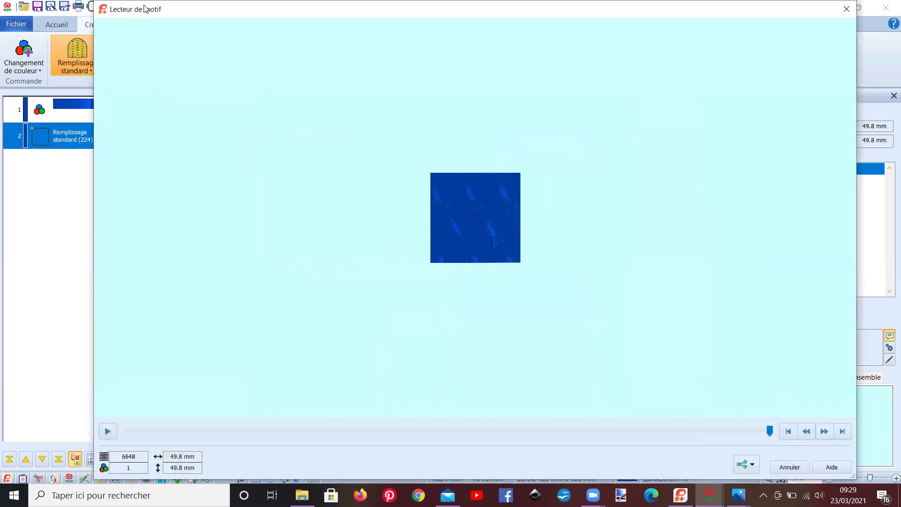
pyautogui.click(108, 431)
pyautogui.moveTo(129, 430)
pyautogui.mouseDown()
pyautogui.moveTo(307, 429)
pyautogui.moveTo(262, 431)
pyautogui.mouseUp()
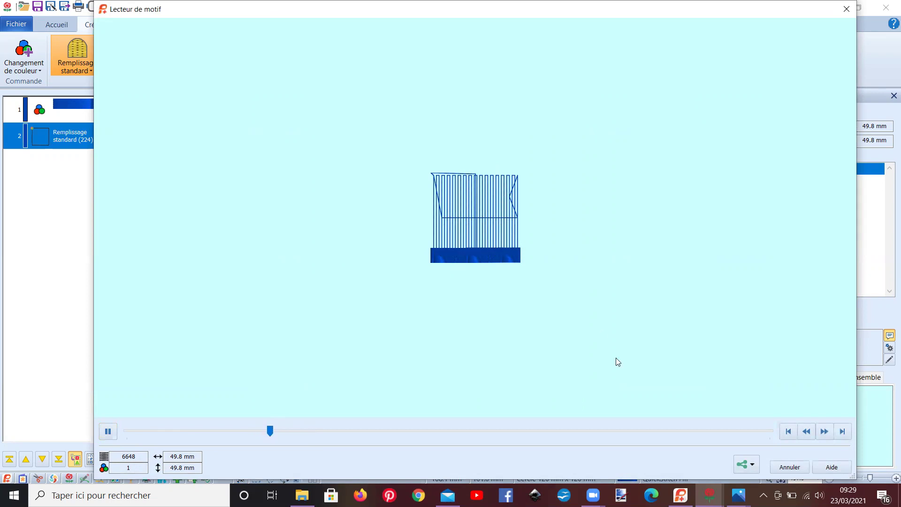
pyautogui.click(846, 9)
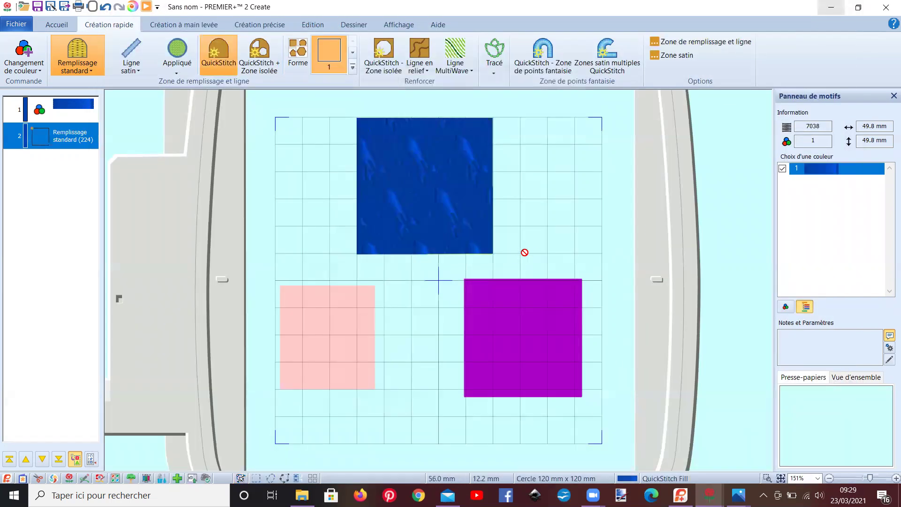
# Step: Change the underlay of the rocket-patterned fill to high (Elevé) in its properties
pyautogui.rightClick(60, 143)
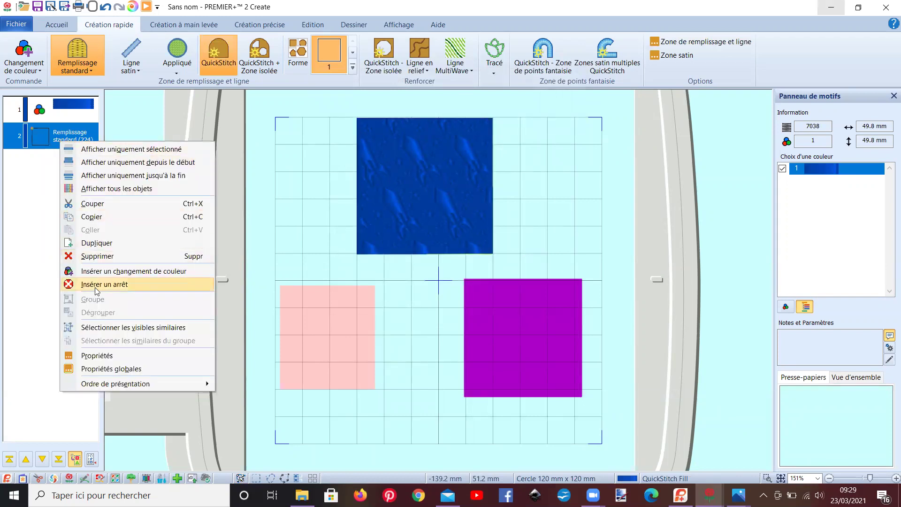
pyautogui.click(111, 359)
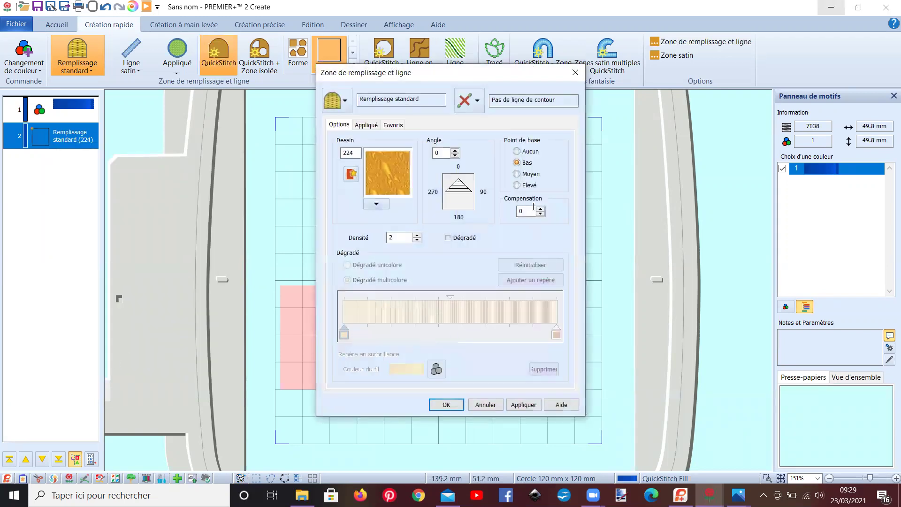
pyautogui.click(517, 185)
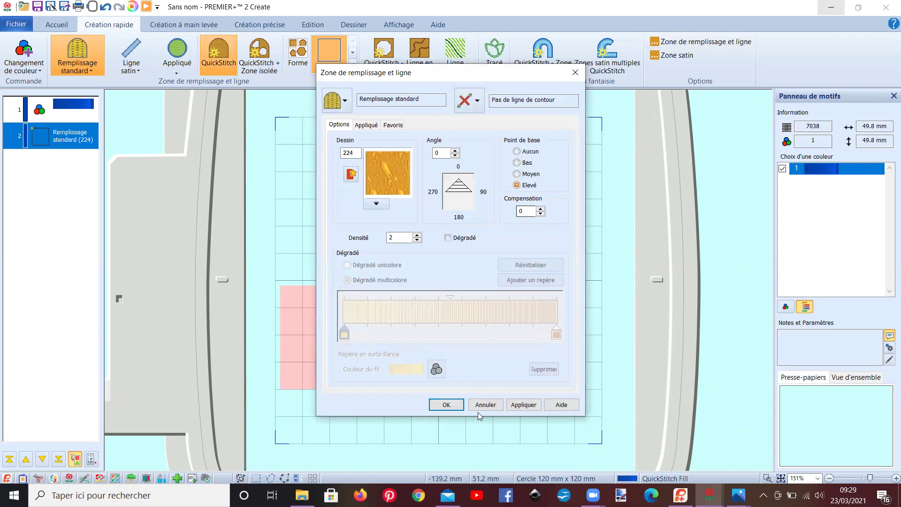
pyautogui.click(445, 405)
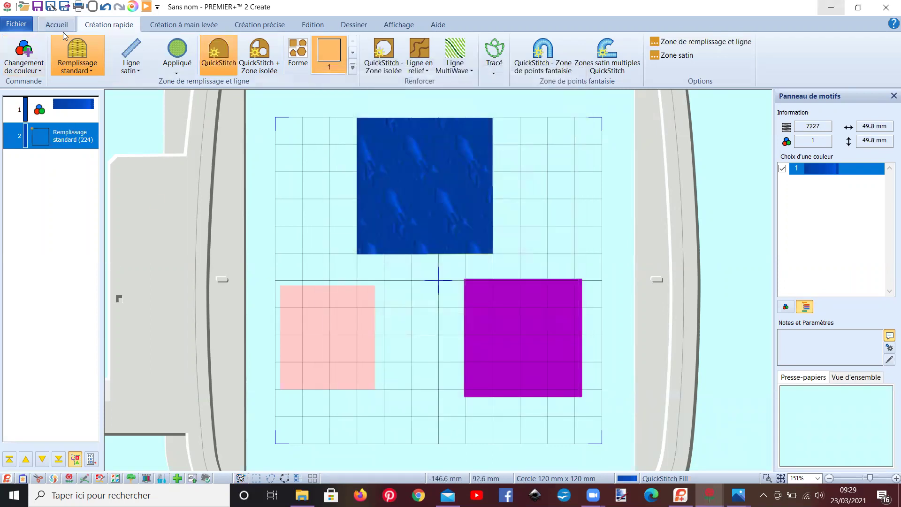
# Step: Replay the stitch-out of the rocket-patterned square to examine its high underlay
pyautogui.click(145, 8)
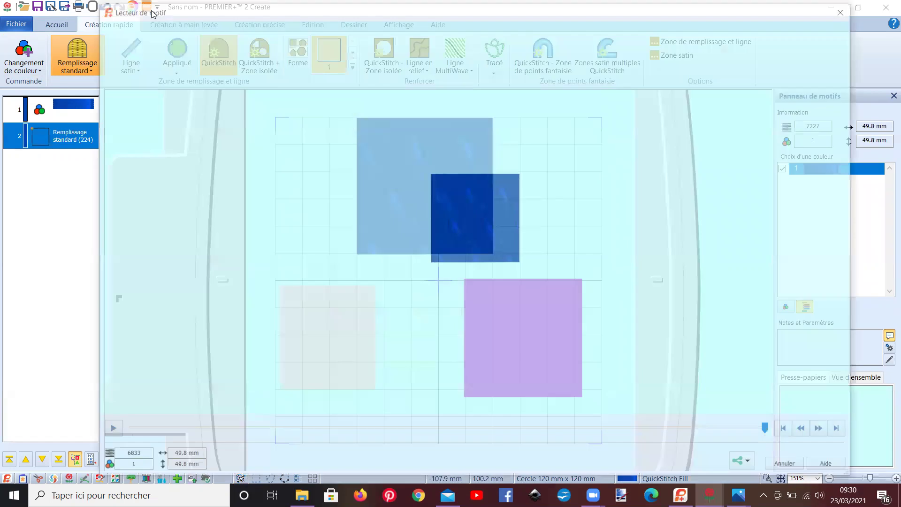
pyautogui.click(108, 431)
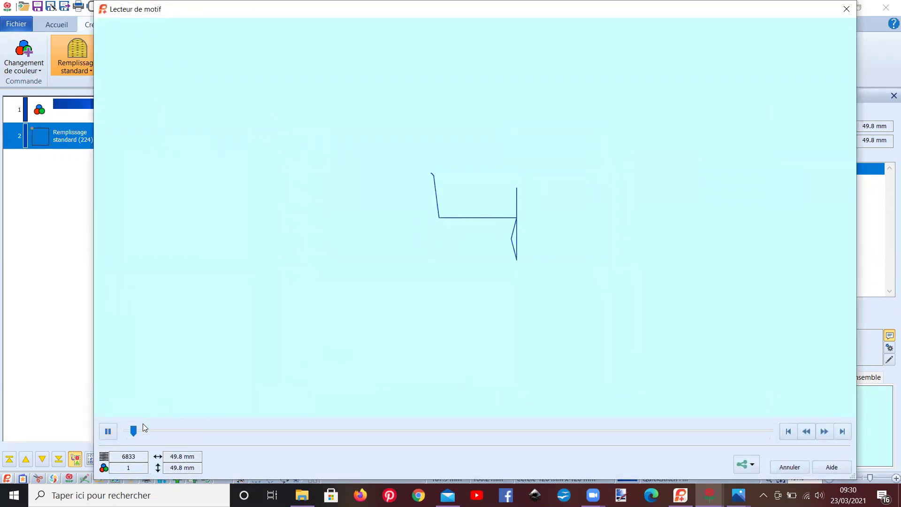
pyautogui.moveTo(137, 431); pyautogui.dragTo(241, 443)
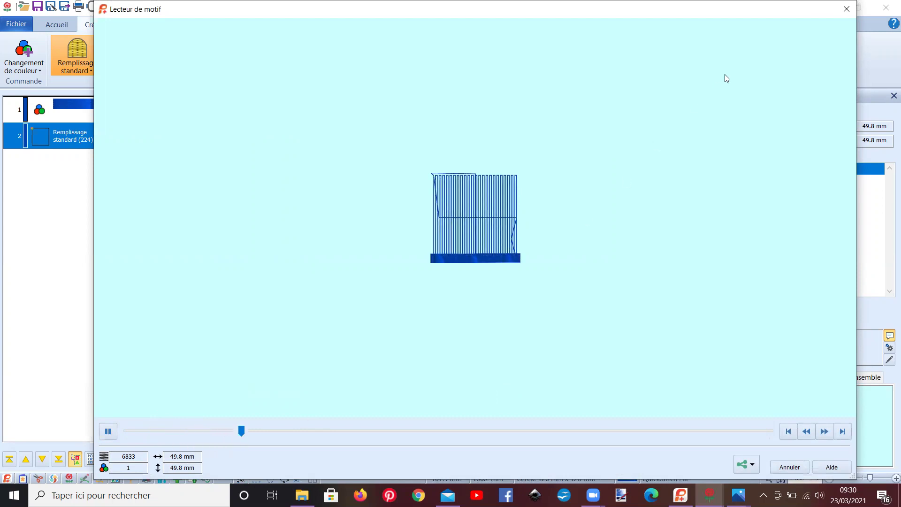
pyautogui.click(845, 9)
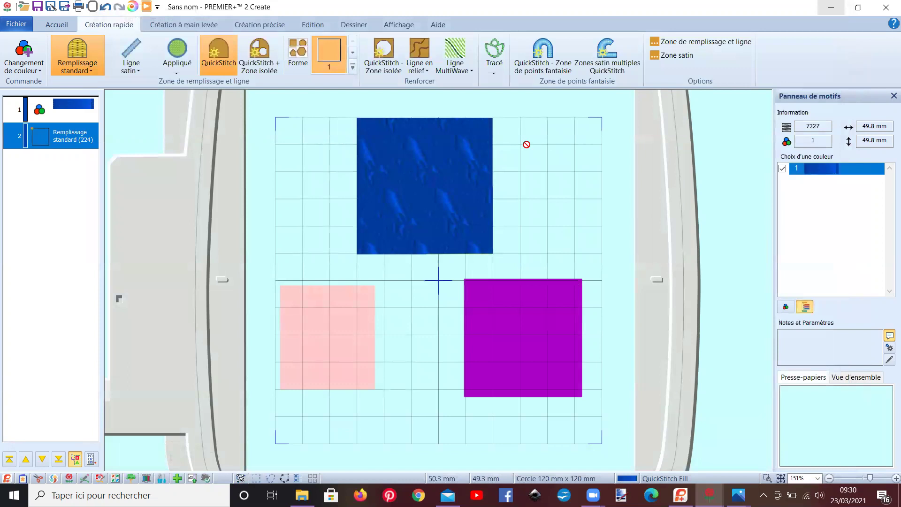
# Step: Set the standard fill for new areas to pattern 3, keeping the underlay at none (Aucun)
pyautogui.click(710, 42)
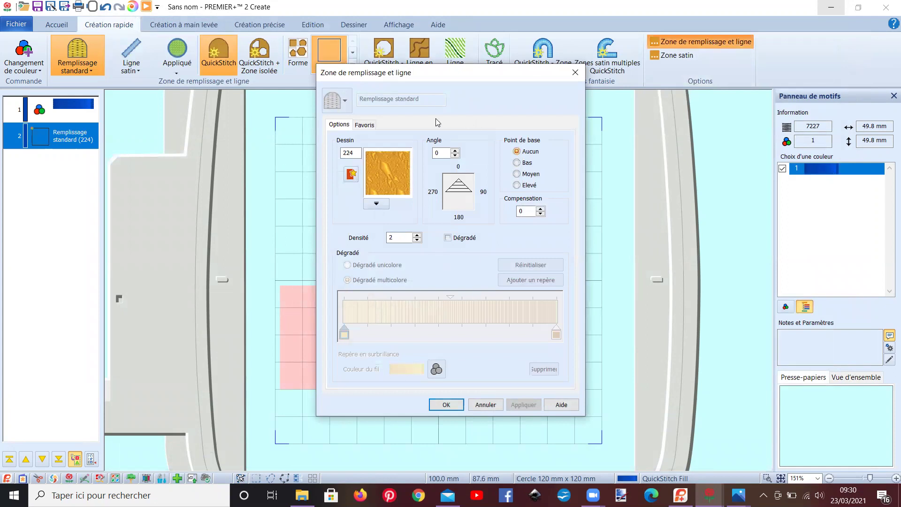
pyautogui.moveTo(358, 156); pyautogui.dragTo(329, 158)
pyautogui.write('3')
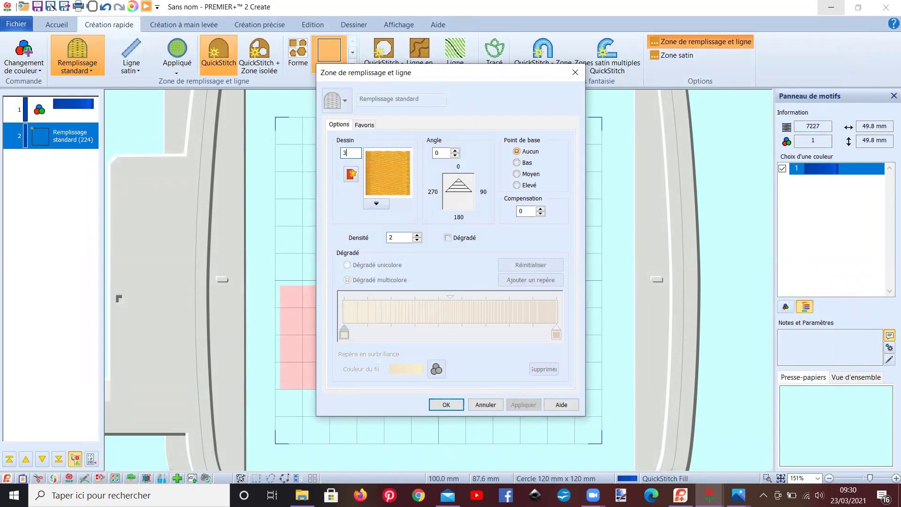
pyautogui.click(446, 406)
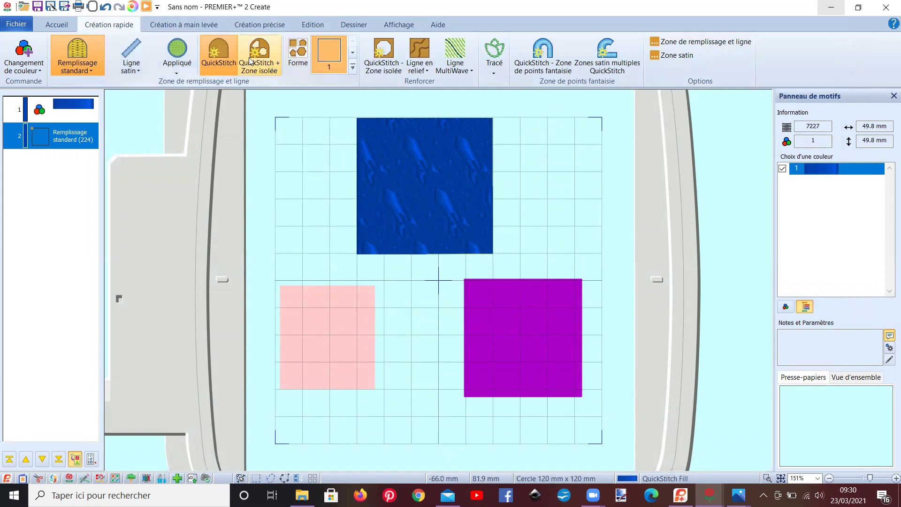
# Step: Fill the purple square with the standard pattern 3 fill using QuickStitch, accepting the colour tolerance
pyautogui.click(209, 72)
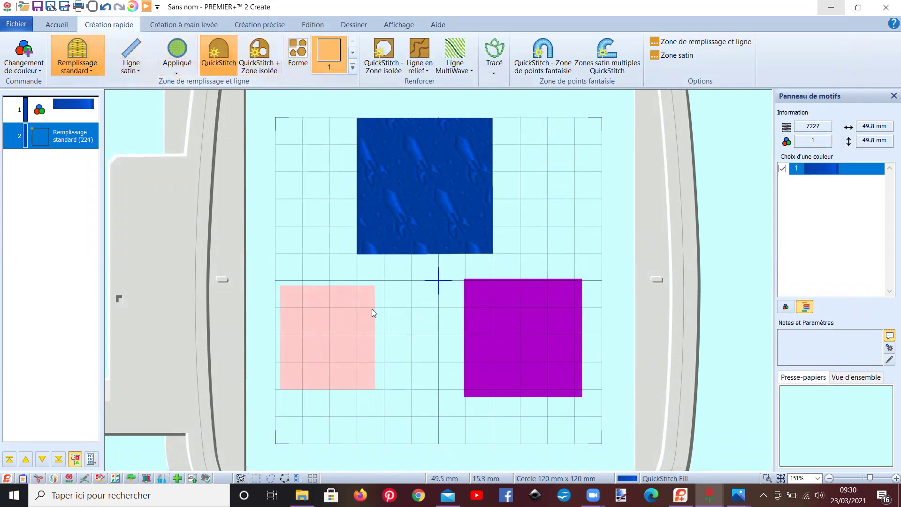
pyautogui.click(523, 356)
pyautogui.click(427, 286)
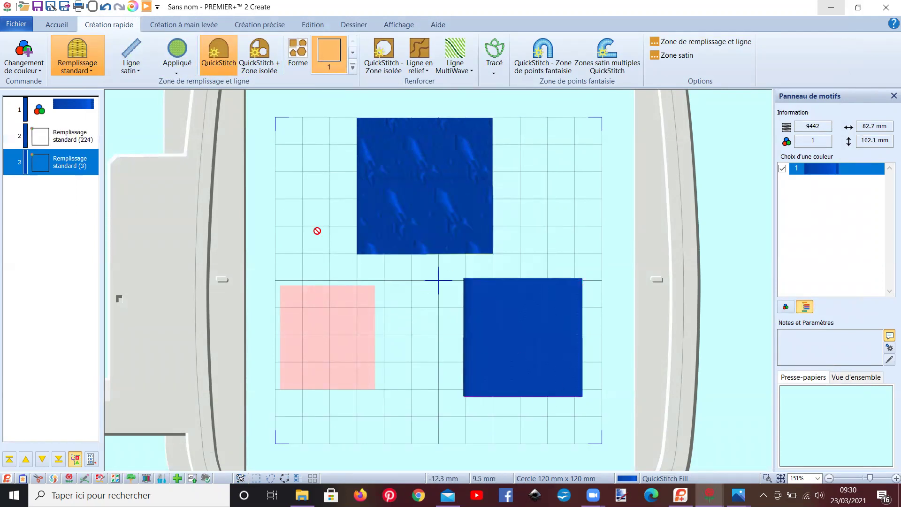
# Step: Play the stitch-out of both filled squares in the design player, advancing through the first square
pyautogui.press('F9')
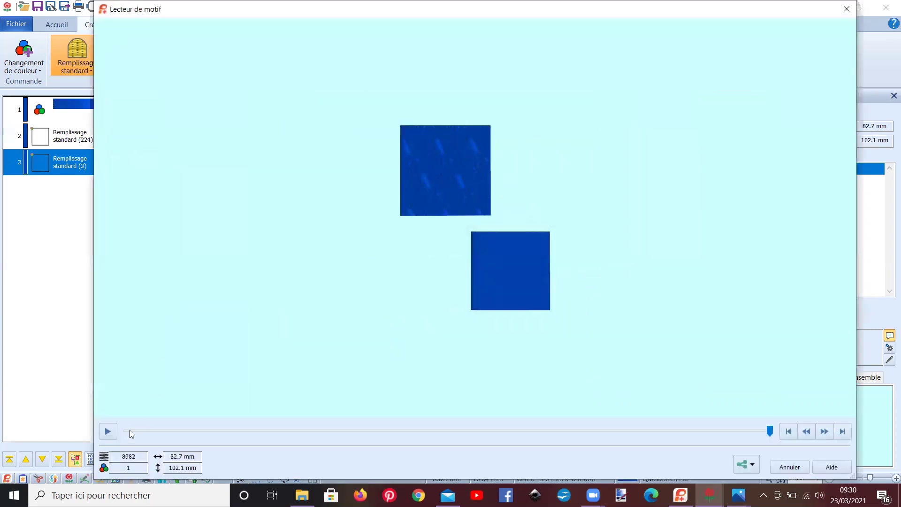
pyautogui.click(108, 431)
pyautogui.moveTo(130, 435)
pyautogui.mouseDown()
pyautogui.moveTo(696, 445)
pyautogui.moveTo(618, 444)
pyautogui.moveTo(452, 413)
pyautogui.mouseUp()
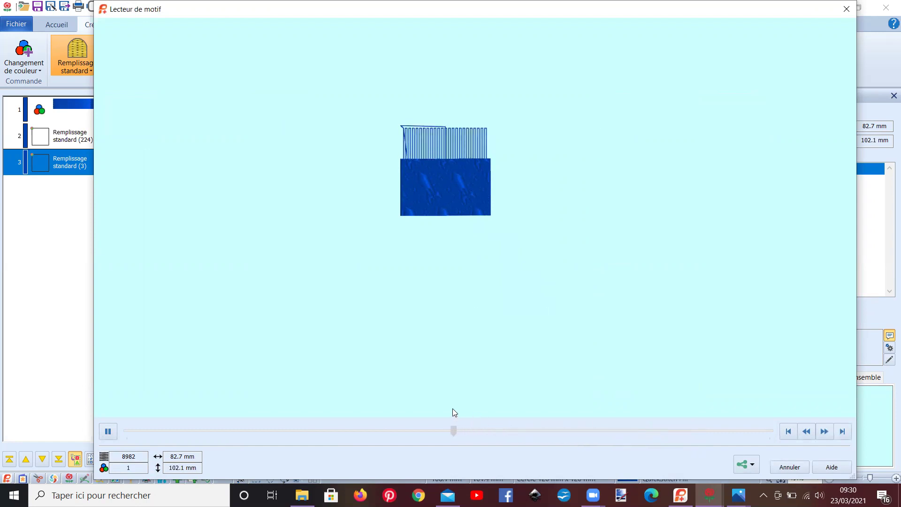
pyautogui.click(844, 9)
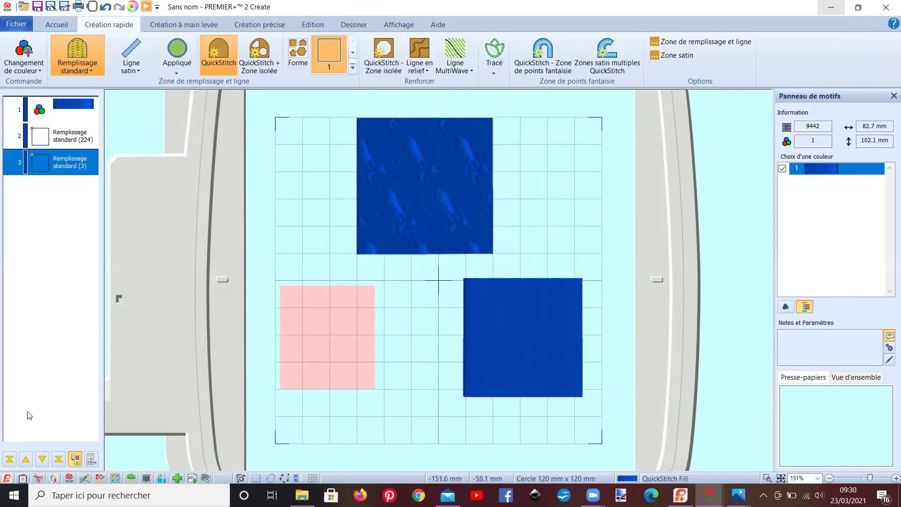
pyautogui.click(40, 168)
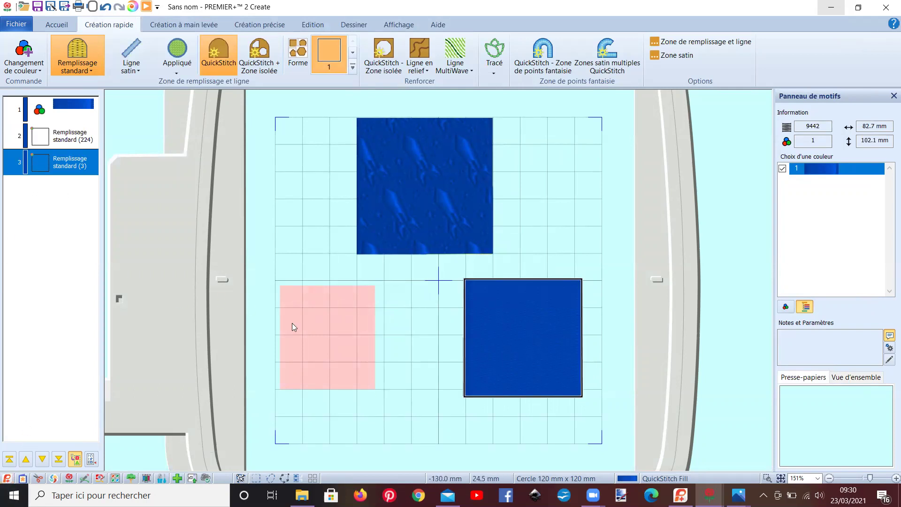
pyautogui.click(498, 327)
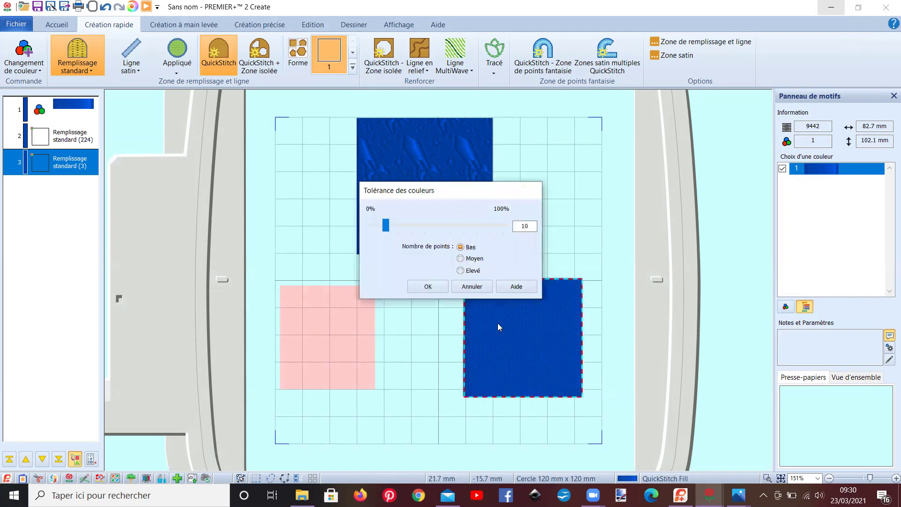
pyautogui.click(471, 286)
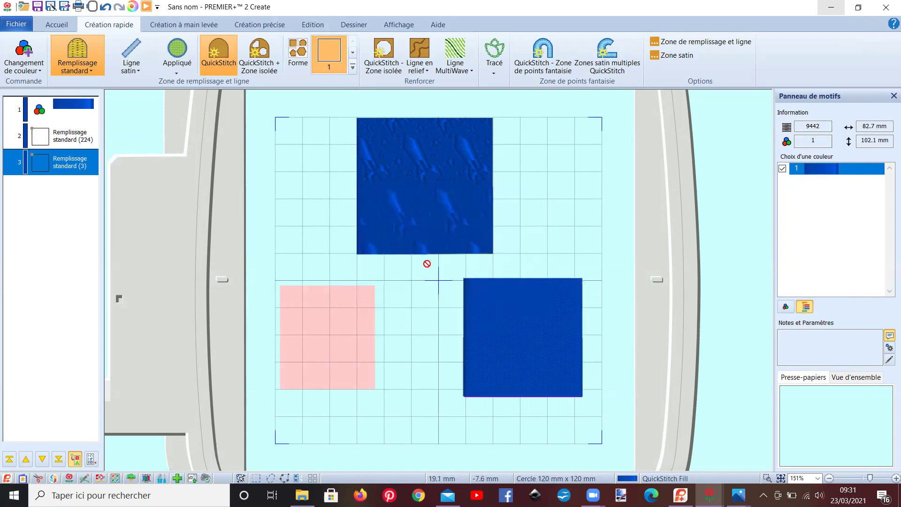
# Step: Set the plain blue square's underlay to Bas, slightly rotate its stitch angle and apply the properties
pyautogui.click(479, 307)
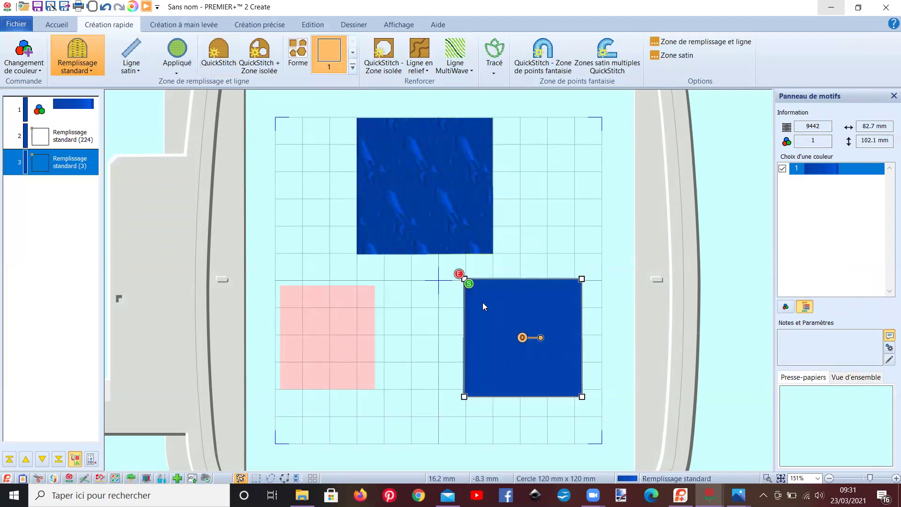
pyautogui.doubleClick(485, 300)
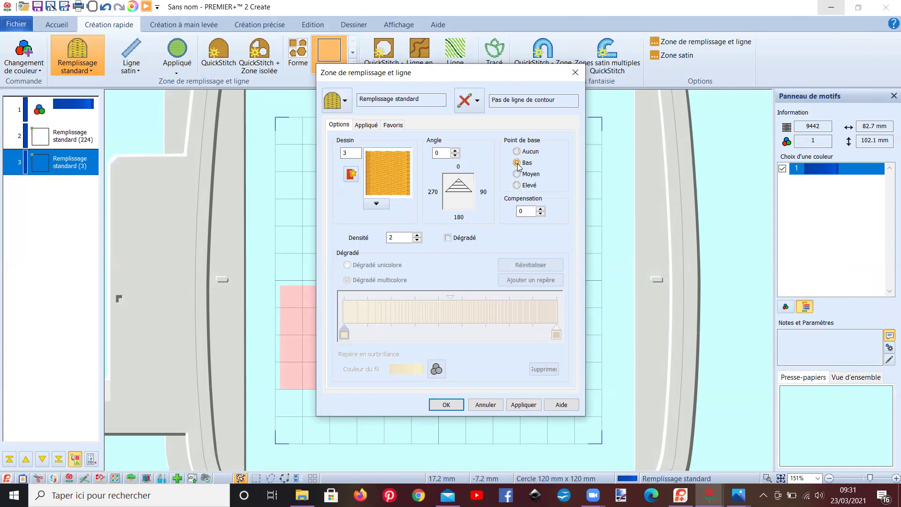
pyautogui.doubleClick(437, 153)
pyautogui.write('15')
pyautogui.click(456, 183)
pyautogui.click(455, 155)
pyautogui.moveTo(454, 155); pyautogui.dragTo(455, 155)
pyautogui.click(445, 405)
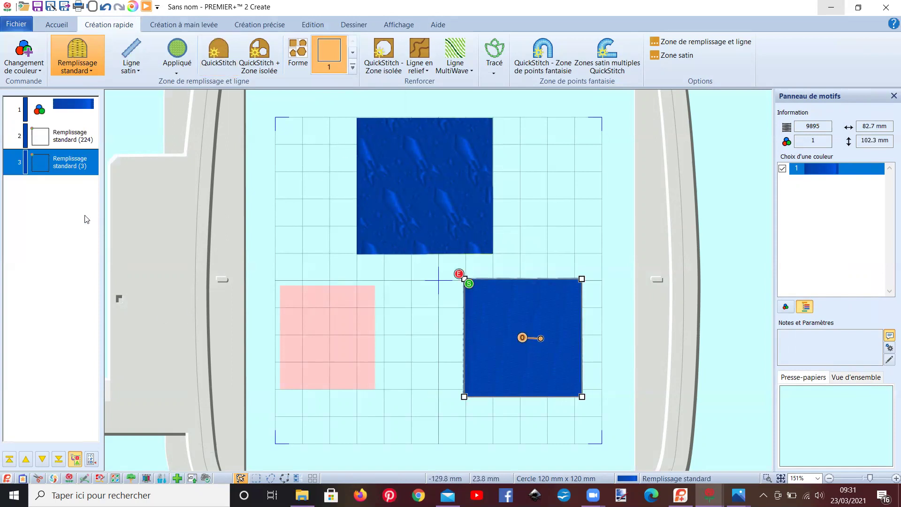
# Step: Switch to the open window holding the "visage femme Tableau remplissage standard 2 comprensé.edo" design
pyautogui.click(708, 495)
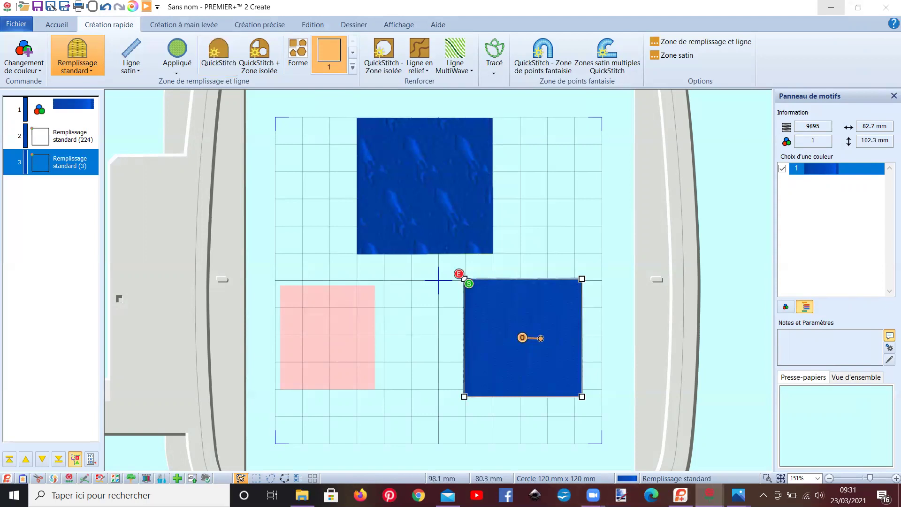
pyautogui.click(686, 467)
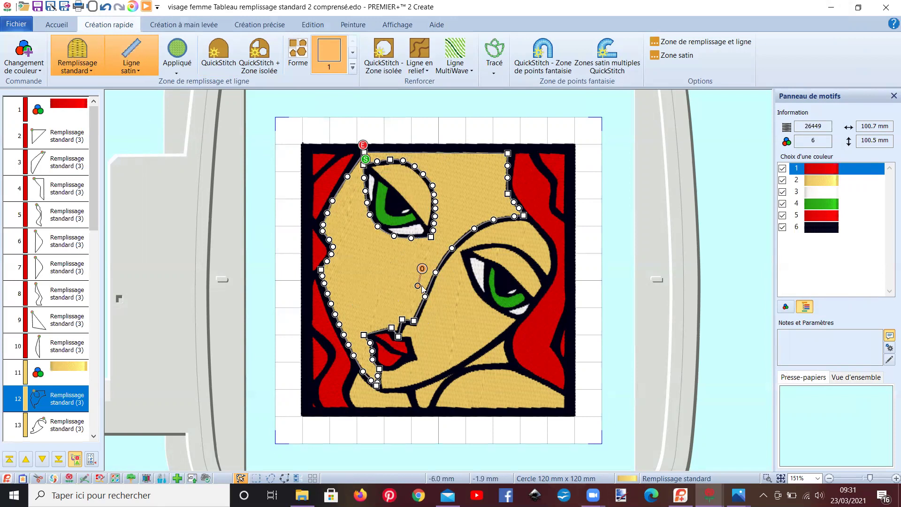
# Step: Rotate the stitch direction of the narrow red hair area beside the forehead and of the lower face area
pyautogui.click(327, 188)
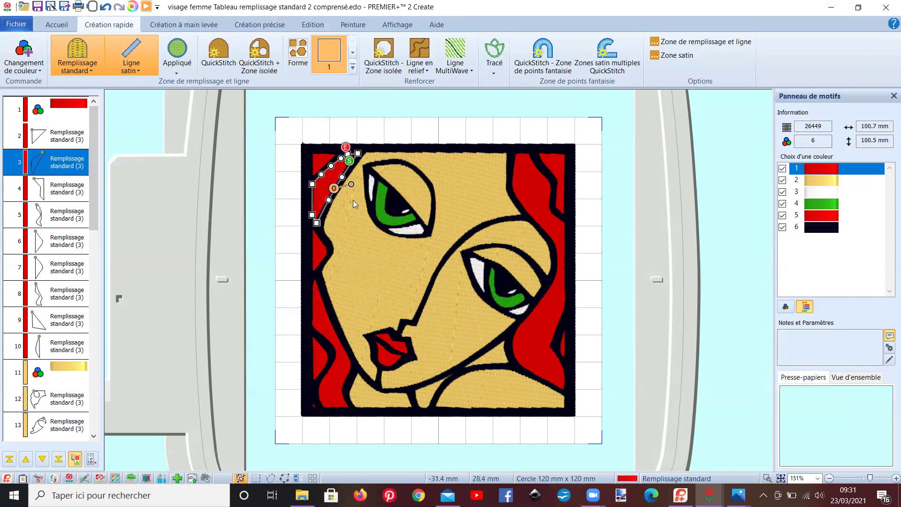
pyautogui.moveTo(353, 183)
pyautogui.mouseDown()
pyautogui.moveTo(345, 217)
pyautogui.moveTo(332, 222)
pyautogui.moveTo(304, 224)
pyautogui.moveTo(287, 212)
pyautogui.moveTo(335, 222)
pyautogui.moveTo(350, 182)
pyautogui.mouseUp()
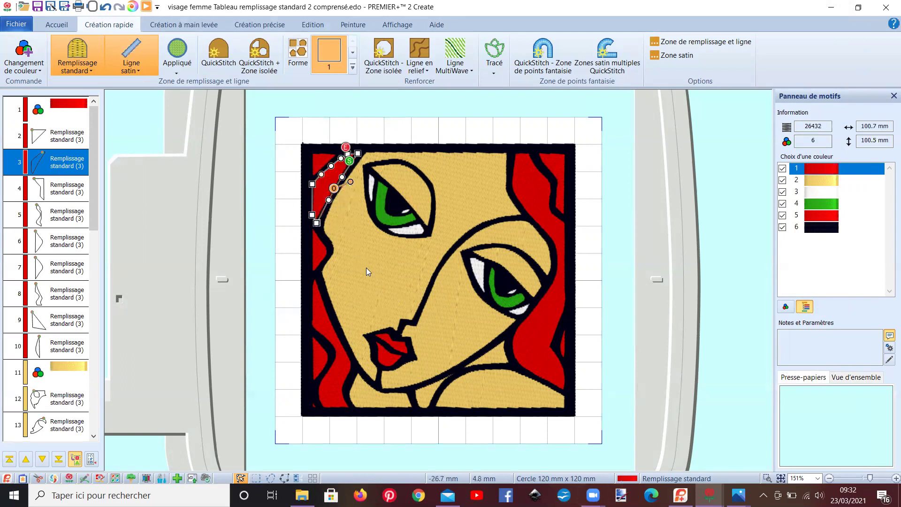
pyautogui.click(459, 298)
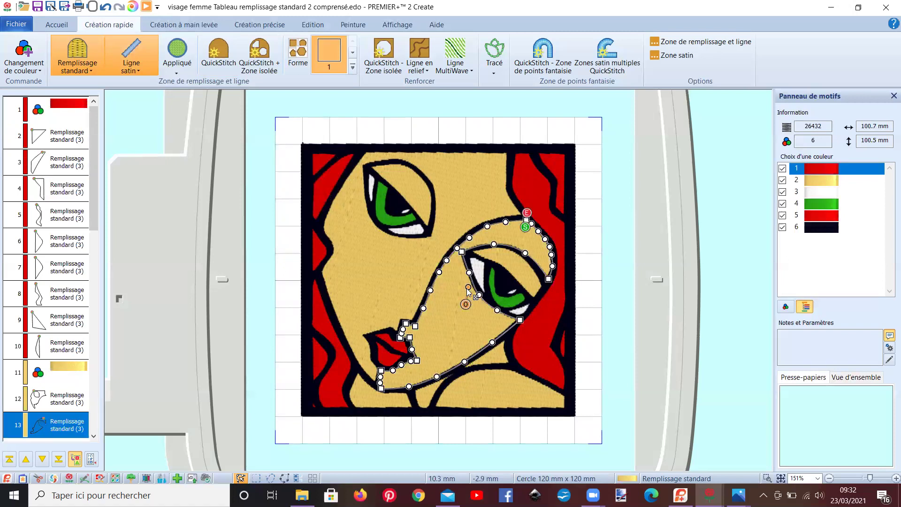
pyautogui.moveTo(468, 289)
pyautogui.mouseDown()
pyautogui.moveTo(489, 311)
pyautogui.moveTo(483, 328)
pyautogui.mouseUp()
# Step: Select all stitch objects of the face design and delete them, keeping the black line drawing as background
pyautogui.click(57, 24)
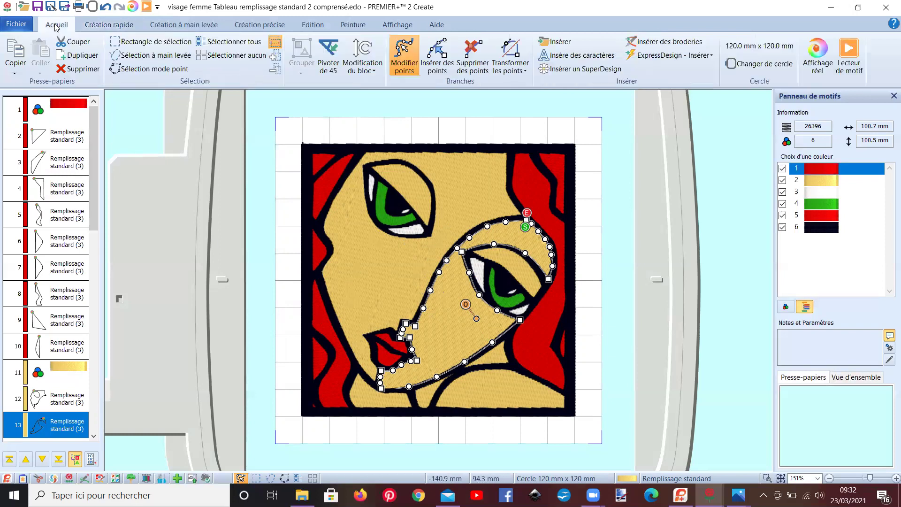
pyautogui.click(216, 42)
pyautogui.press('Delete')
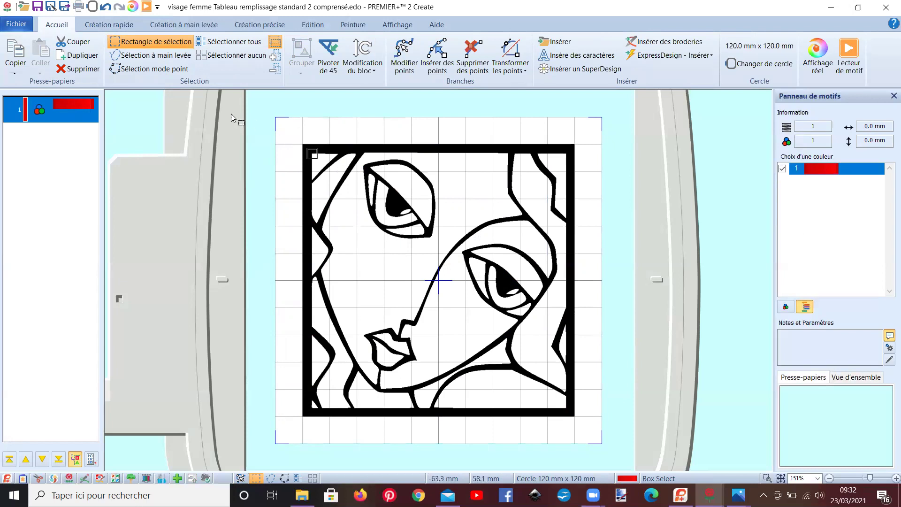
# Step: Fill three hair areas along the picture's upper left edge with red using QuickStitch, accepting the colour tolerance of 10
pyautogui.click(105, 25)
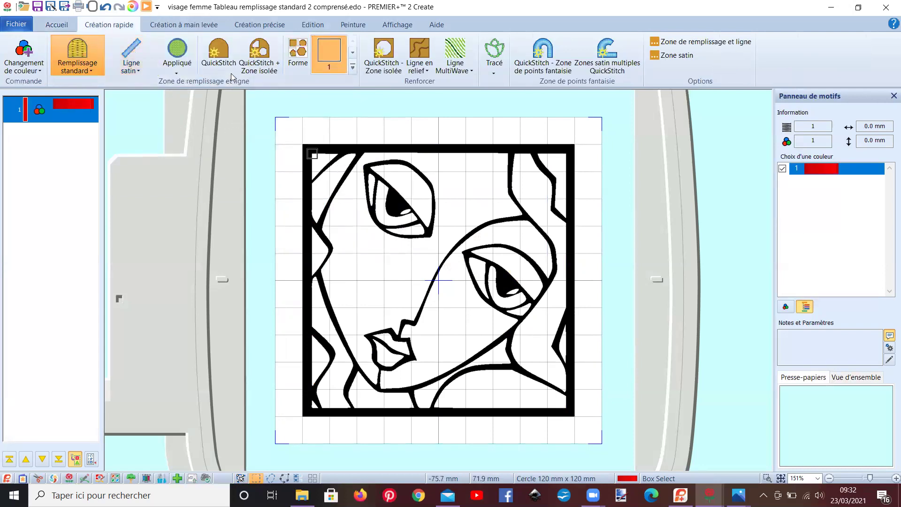
pyautogui.click(225, 51)
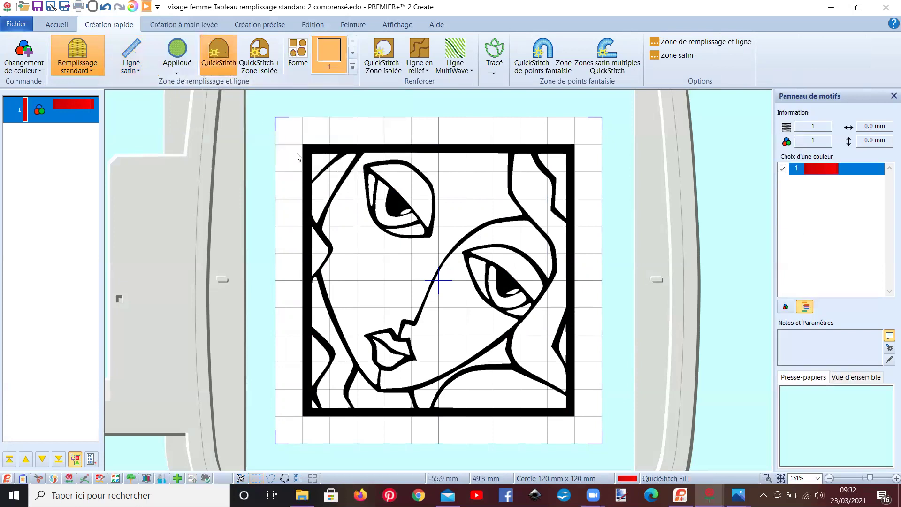
pyautogui.click(315, 162)
pyautogui.press('Return')
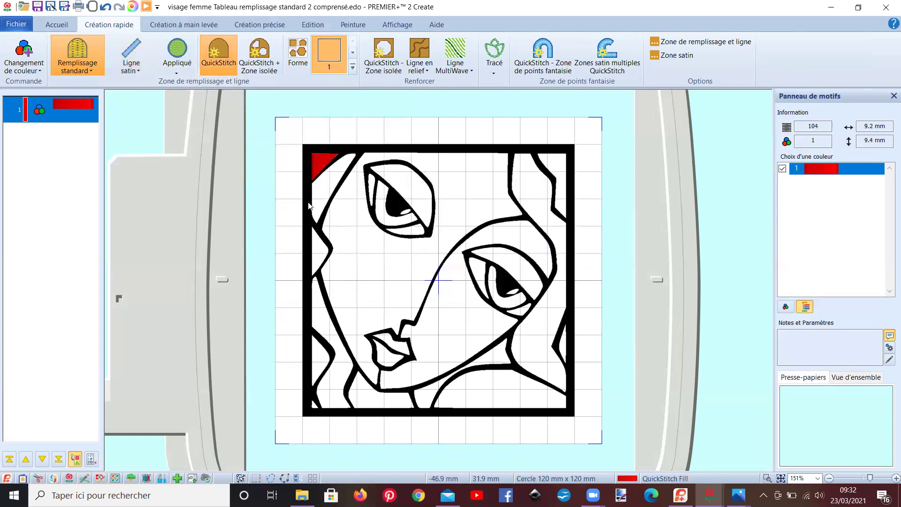
pyautogui.click(317, 248)
pyautogui.press('Return')
pyautogui.click(327, 184)
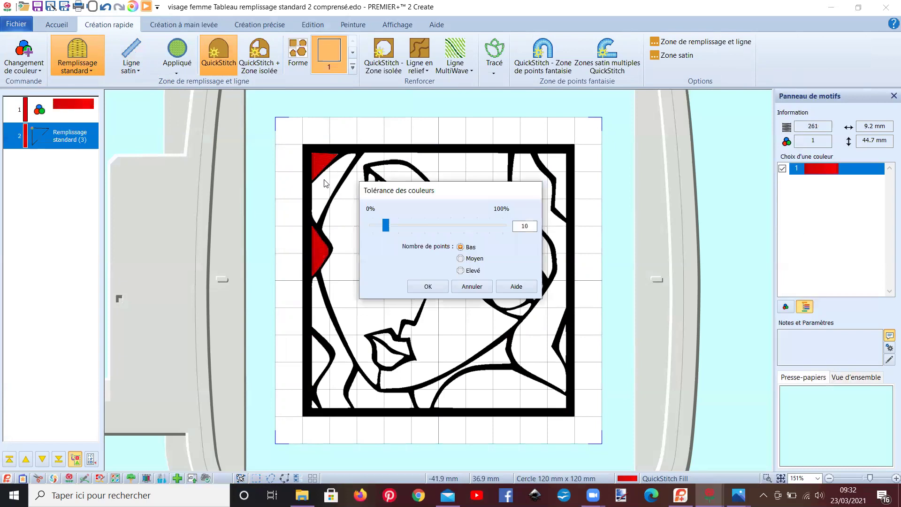
pyautogui.press('Return')
# Step: Insert a colour change to light gold thread (TH Gold 2606) after the third red fill
pyautogui.rightClick(66, 172)
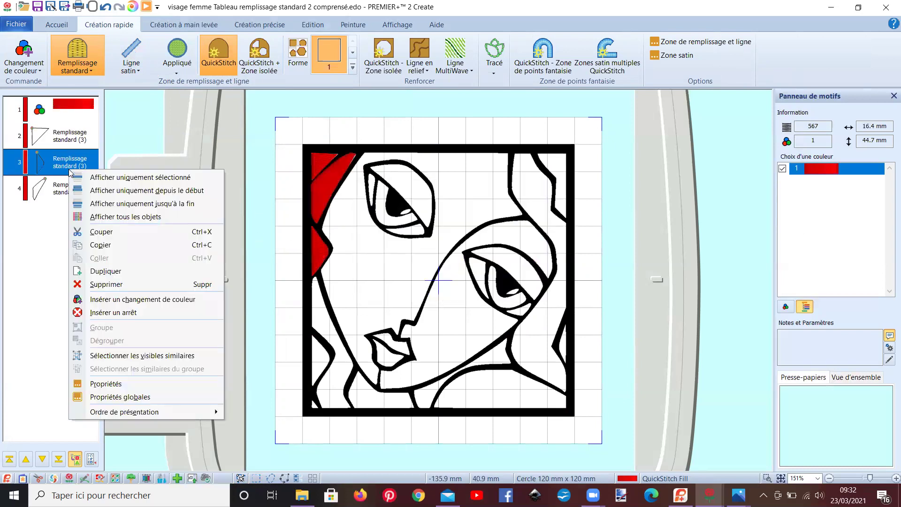
pyautogui.click(53, 188)
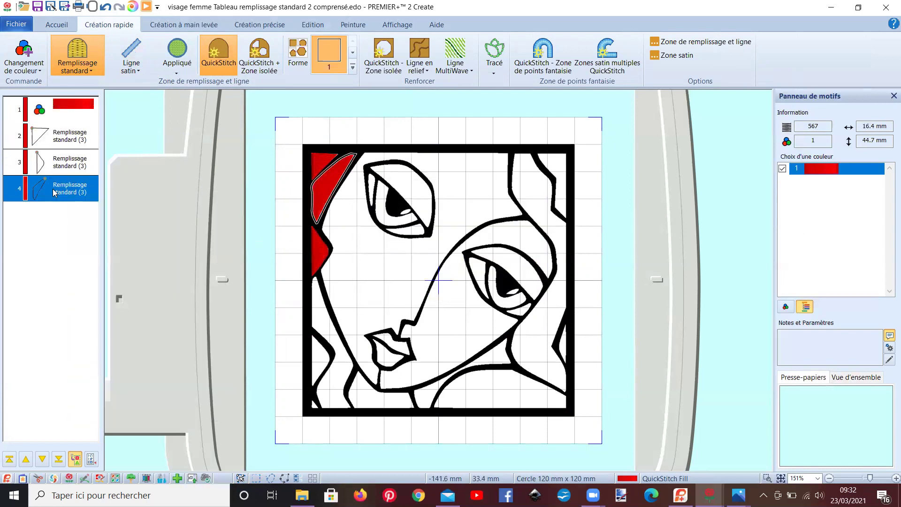
pyautogui.rightClick(53, 189)
pyautogui.click(92, 317)
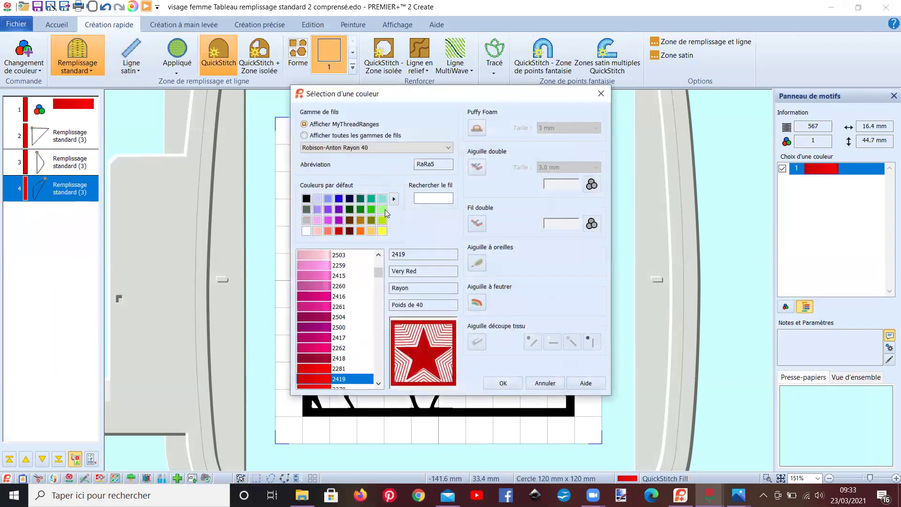
pyautogui.doubleClick(371, 230)
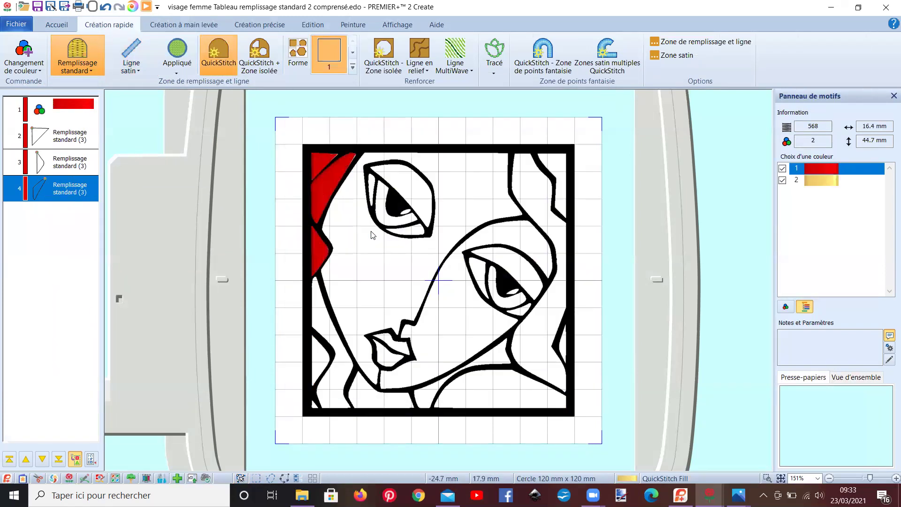
# Step: Fill the large face area and the upper eyelid with gold using QuickStitch + Zone isolée, accepting the colour tolerance
pyautogui.click(259, 54)
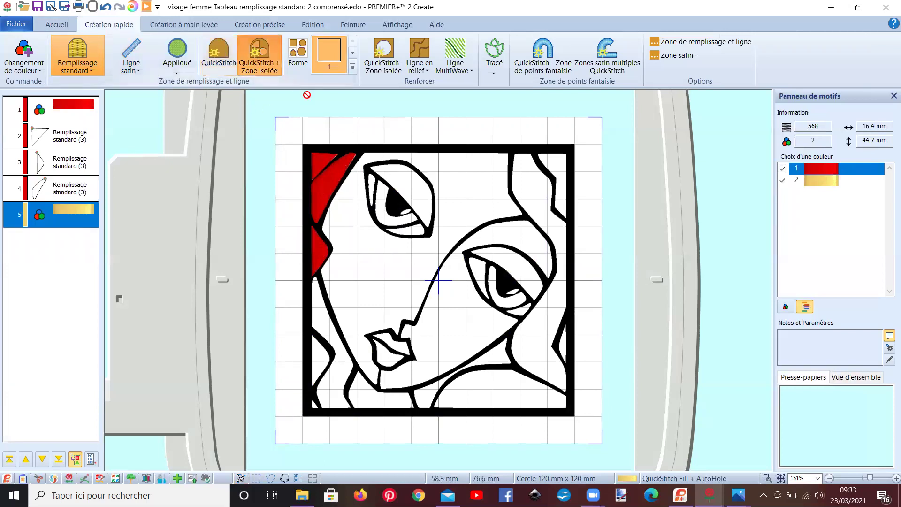
pyautogui.click(454, 189)
pyautogui.press('Return')
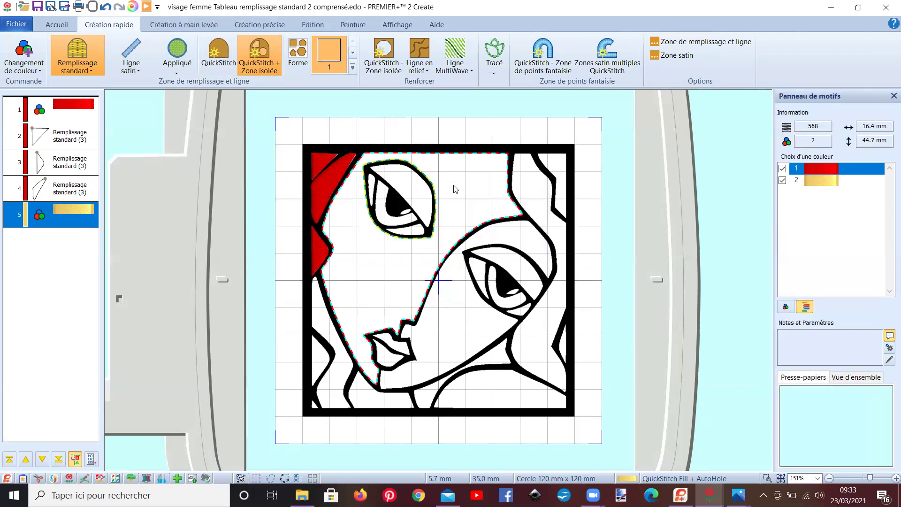
pyautogui.click(405, 188)
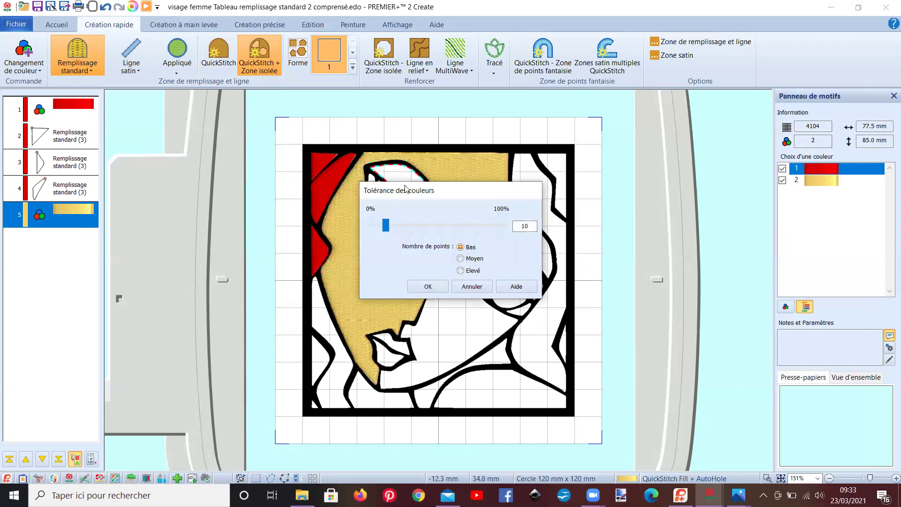
pyautogui.press('Return')
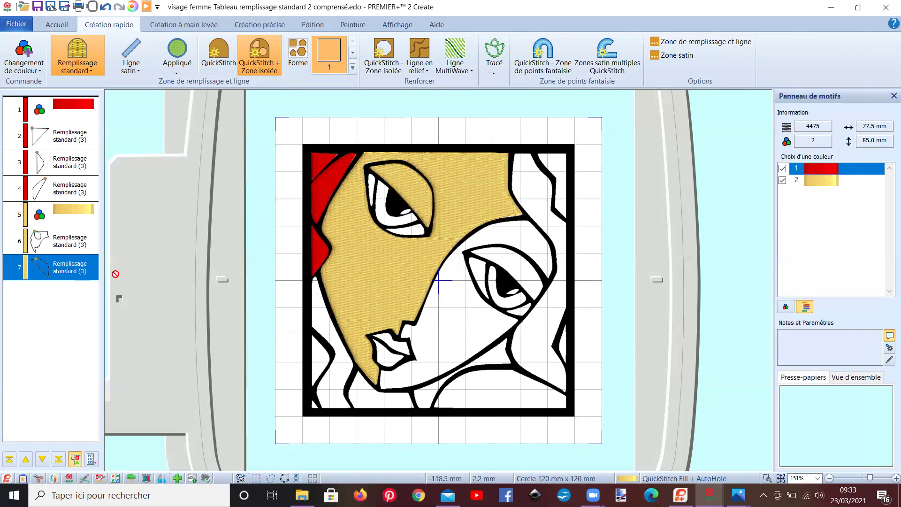
# Step: Insert a colour change to green thread (Harvest Green 2578) after the eyelid fill
pyautogui.click(75, 274)
pyautogui.rightClick(75, 274)
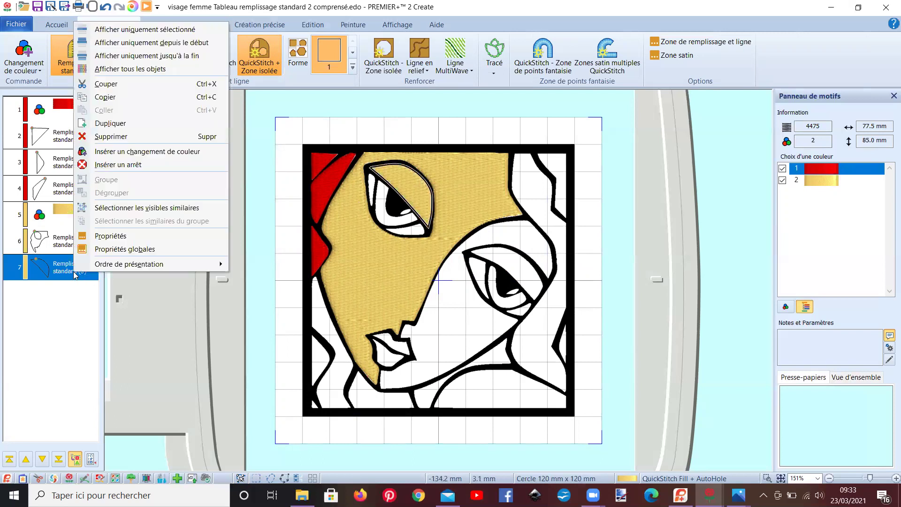
pyautogui.click(119, 151)
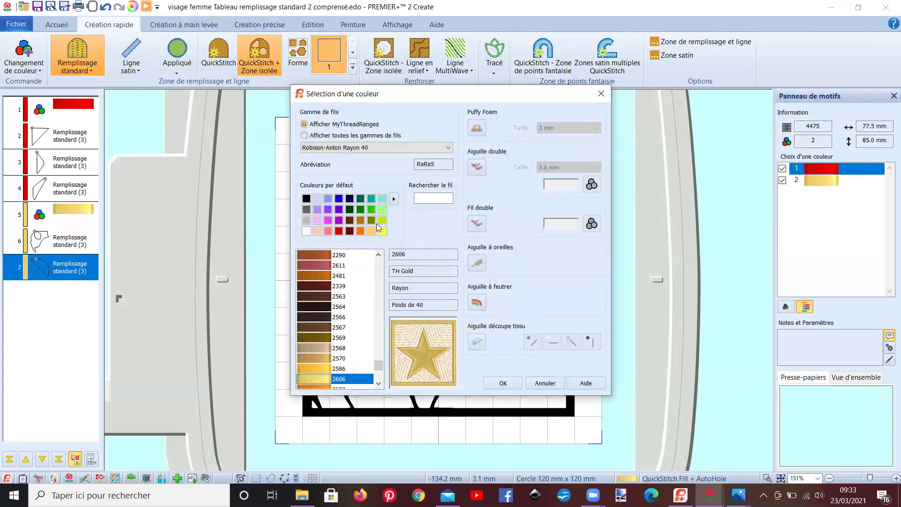
pyautogui.doubleClick(372, 211)
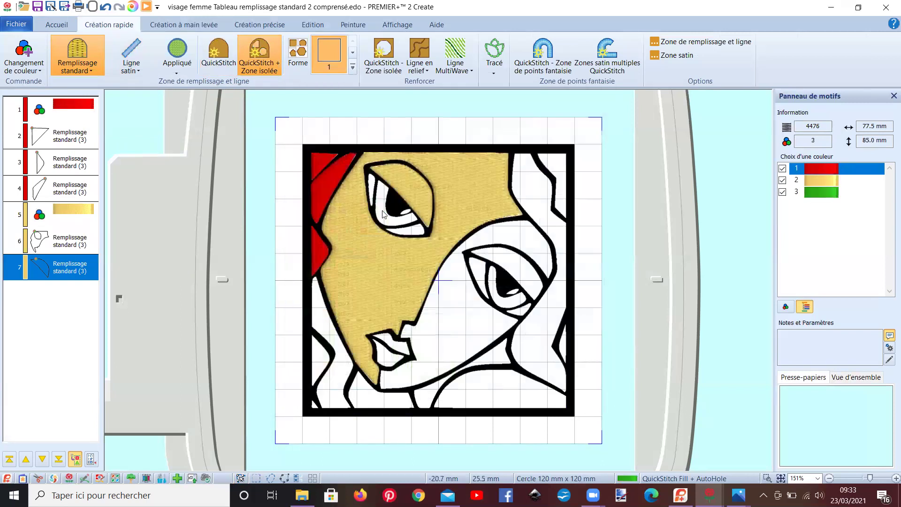
# Step: Fill the iris of the upper eye with green, accepting the colour tolerance of 10
pyautogui.click(371, 213)
pyautogui.moveTo(404, 194); pyautogui.dragTo(581, 197)
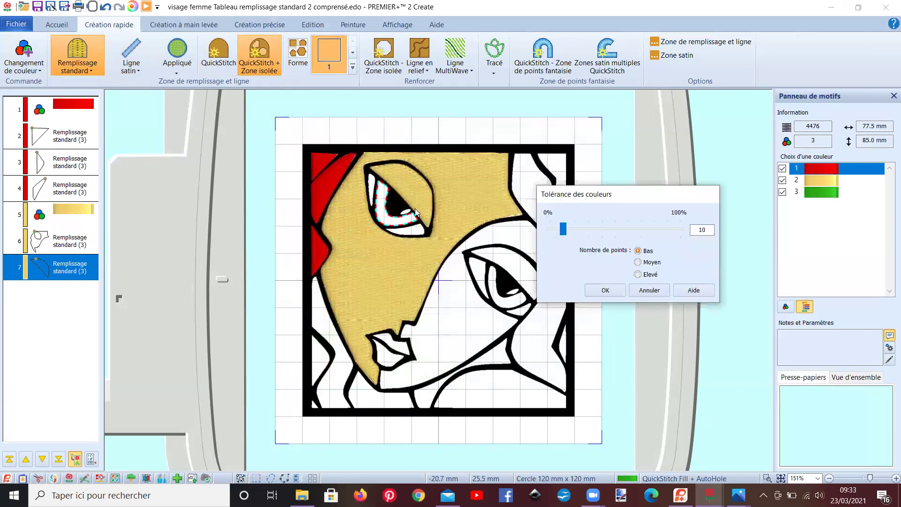
pyautogui.click(380, 203)
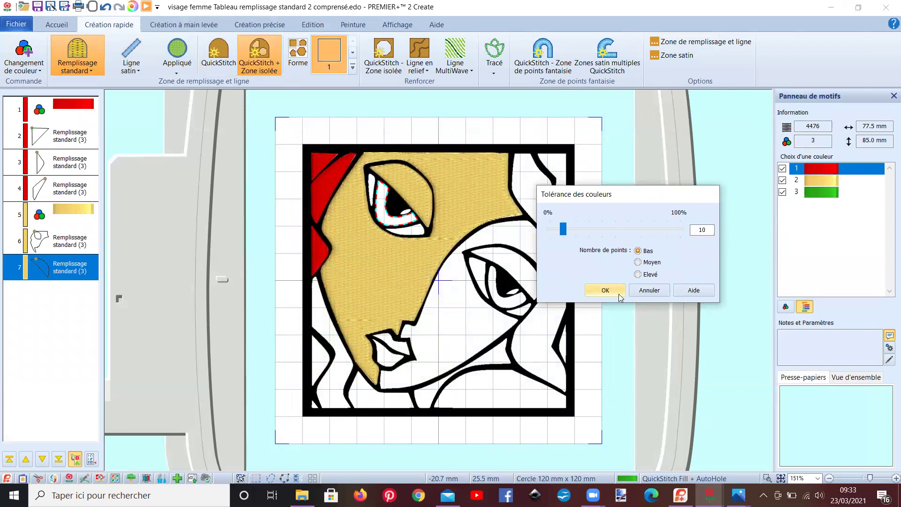
pyautogui.click(605, 290)
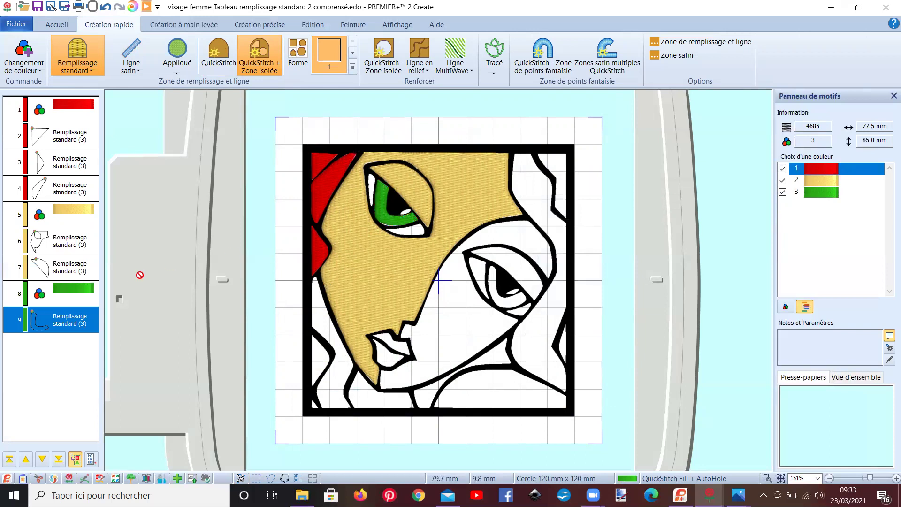
# Step: Insert a colour change to Navy thread (2215) after the green iris fill
pyautogui.click(48, 320)
pyautogui.rightClick(49, 322)
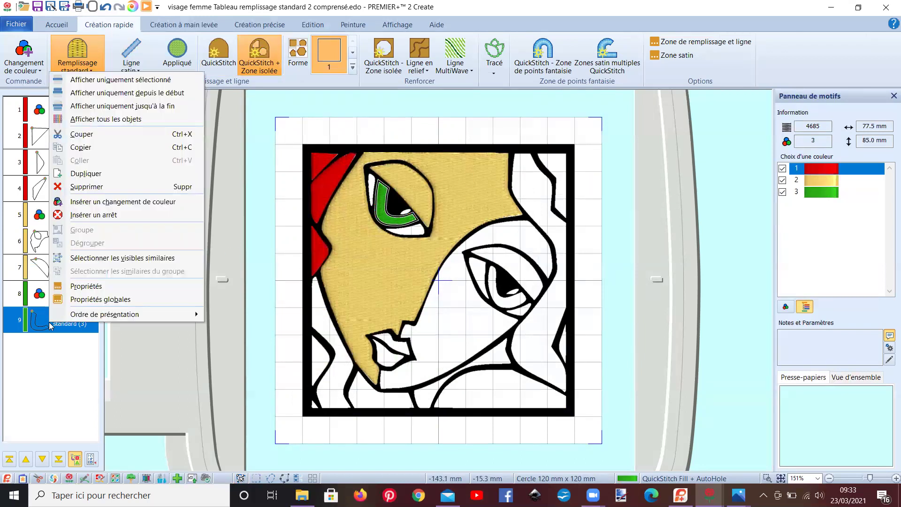
pyautogui.click(87, 202)
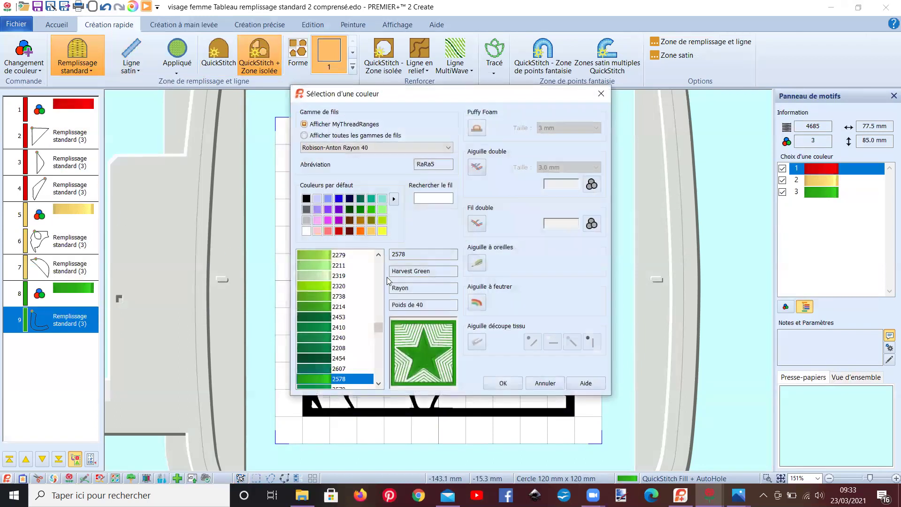
pyautogui.click(306, 198)
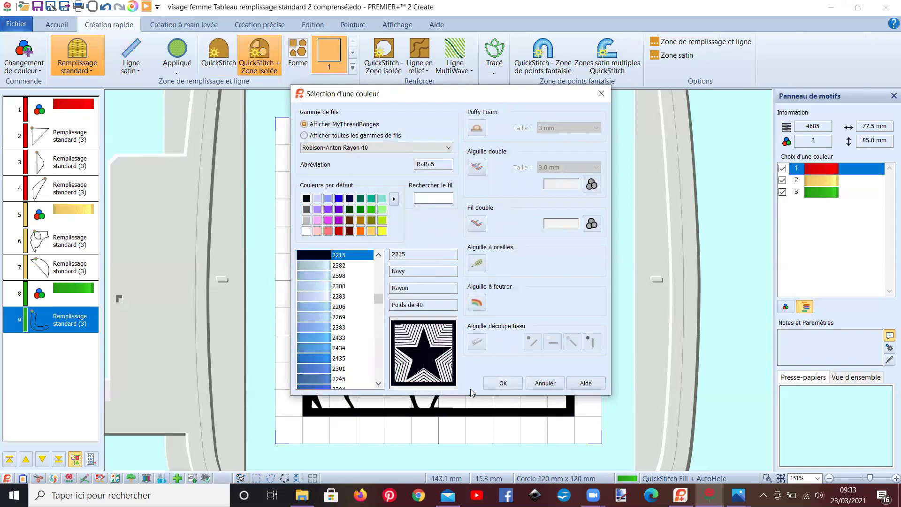
pyautogui.click(488, 382)
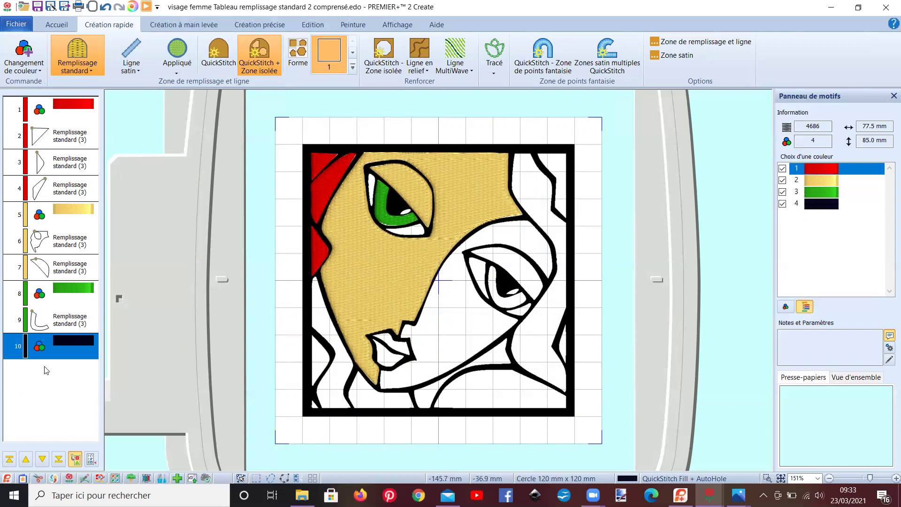
# Step: Fill the black outline of the upper eye with navy using QuickStitch + Zone isolée, accepting the colour tolerance of 10
pyautogui.click(429, 232)
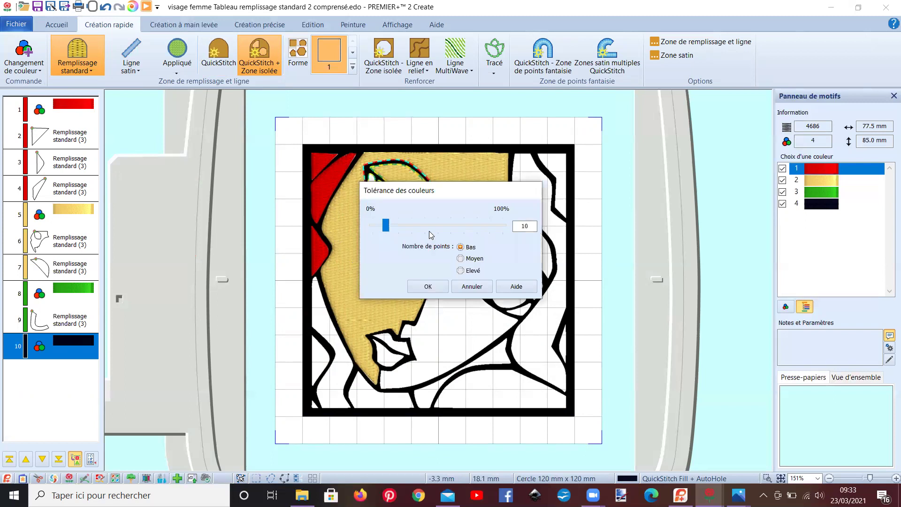
pyautogui.click(428, 287)
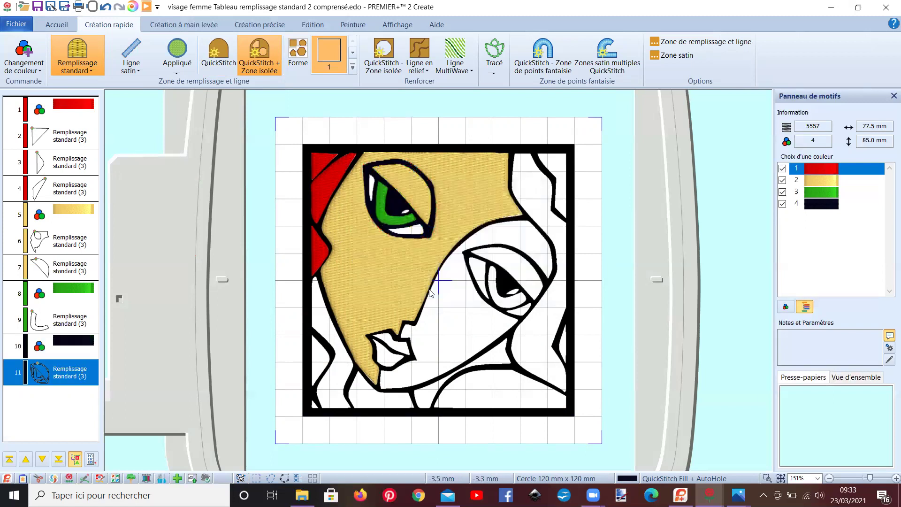
pyautogui.scroll(5, 429, 292)
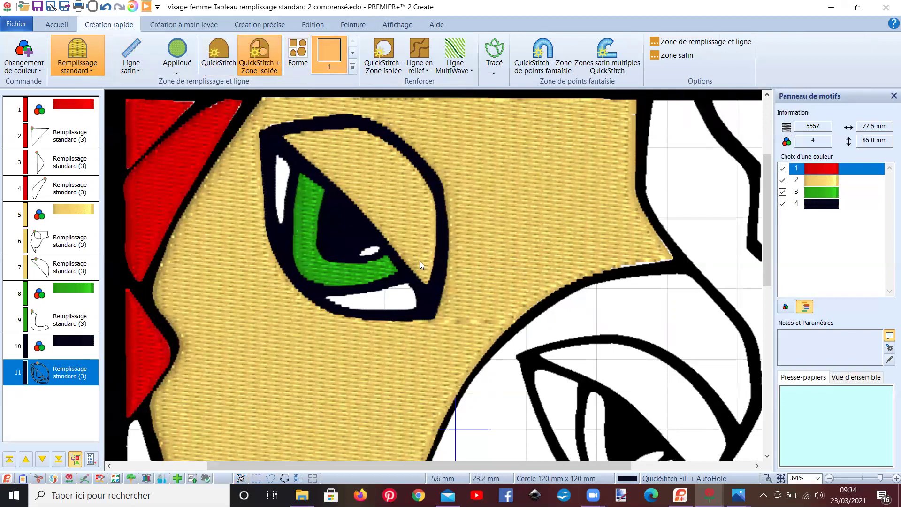
# Step: Show the design in object view, make the navy eye outline's outer tip a corner point, and reposition its lower edge points to follow the drawing
pyautogui.click(389, 27)
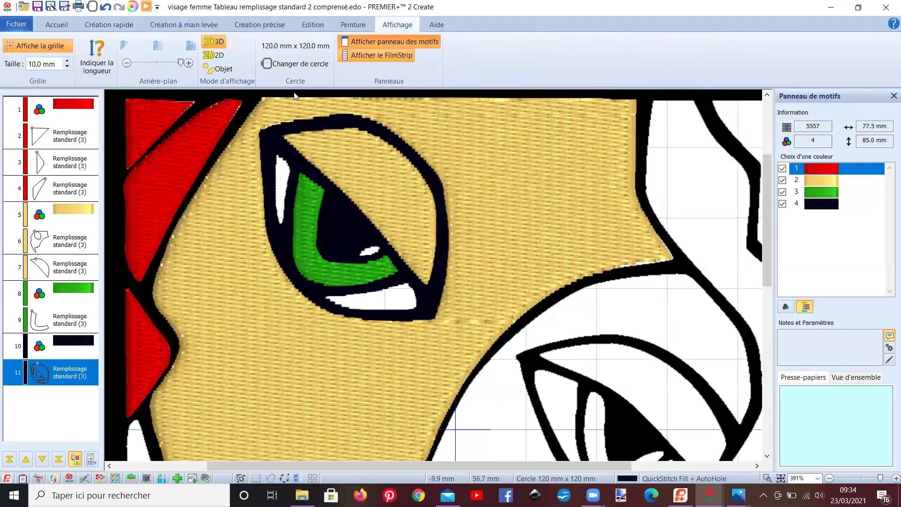
pyautogui.click(229, 70)
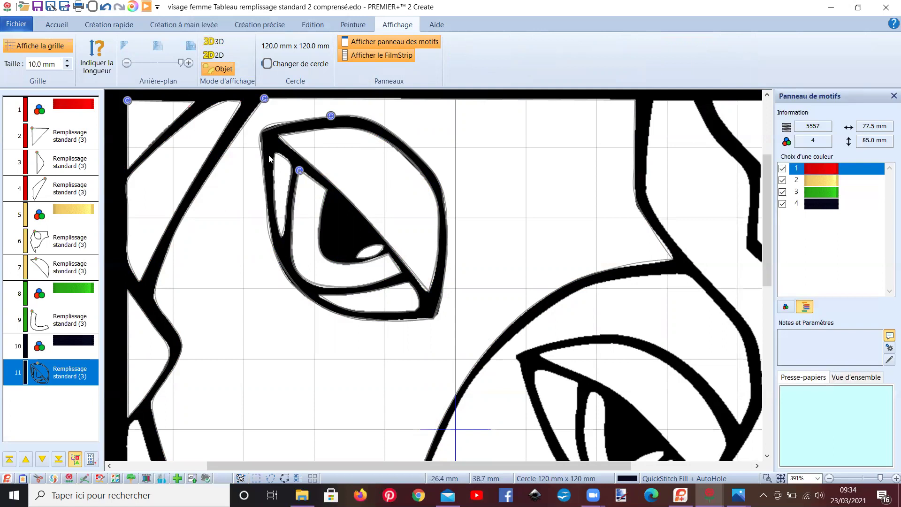
pyautogui.rightClick(267, 129)
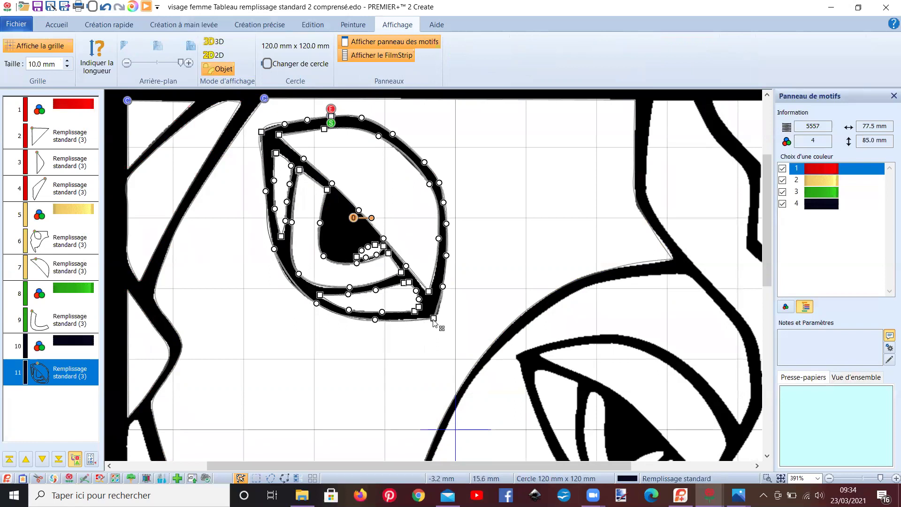
pyautogui.moveTo(433, 321); pyautogui.dragTo(437, 320)
pyautogui.moveTo(375, 320); pyautogui.dragTo(368, 321)
pyautogui.moveTo(316, 304); pyautogui.dragTo(308, 299)
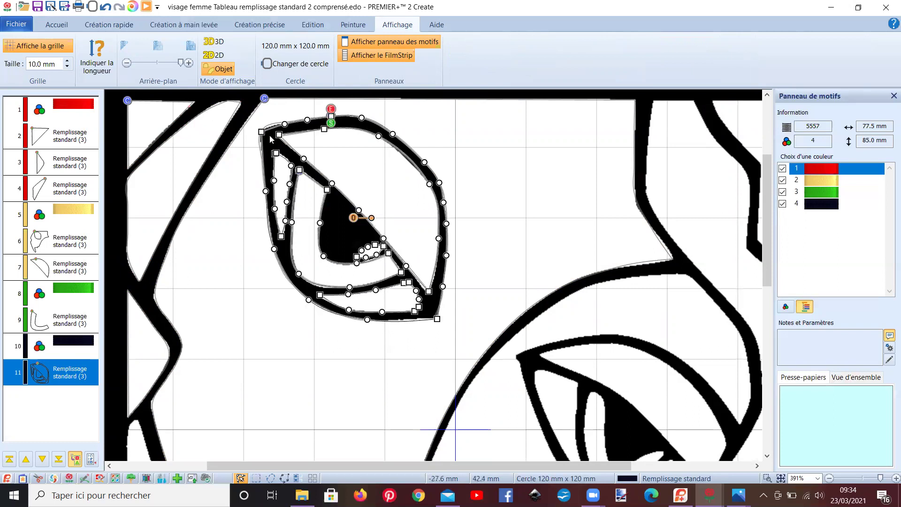
pyautogui.moveTo(430, 184)
pyautogui.mouseDown()
pyautogui.moveTo(415, 170)
pyautogui.moveTo(427, 184)
pyautogui.mouseUp()
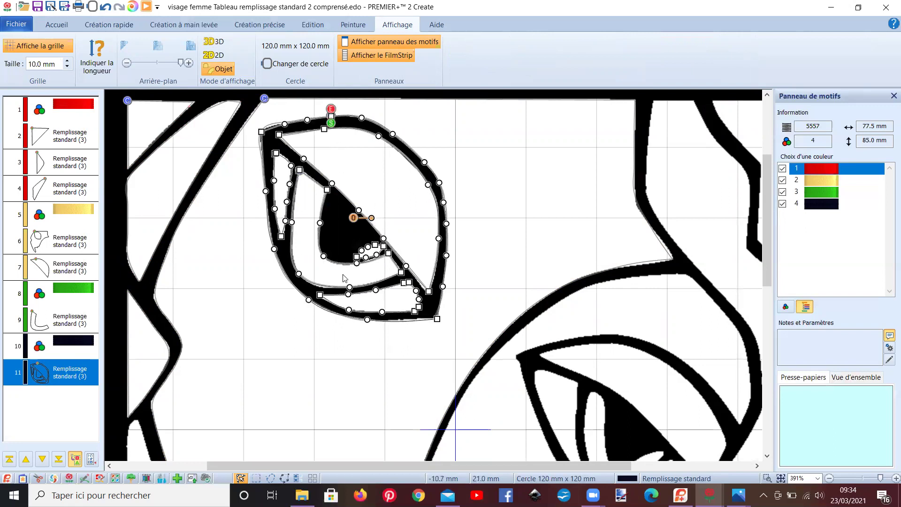
# Step: Insert extra points on the navy eye outline, one on the lower outer edge and two along the curved inner edge of the eyelid
pyautogui.click(57, 25)
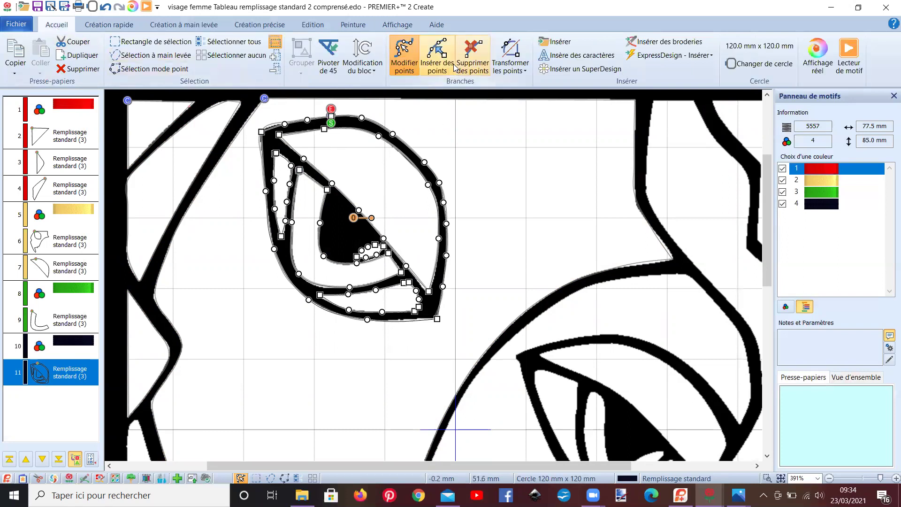
pyautogui.click(436, 54)
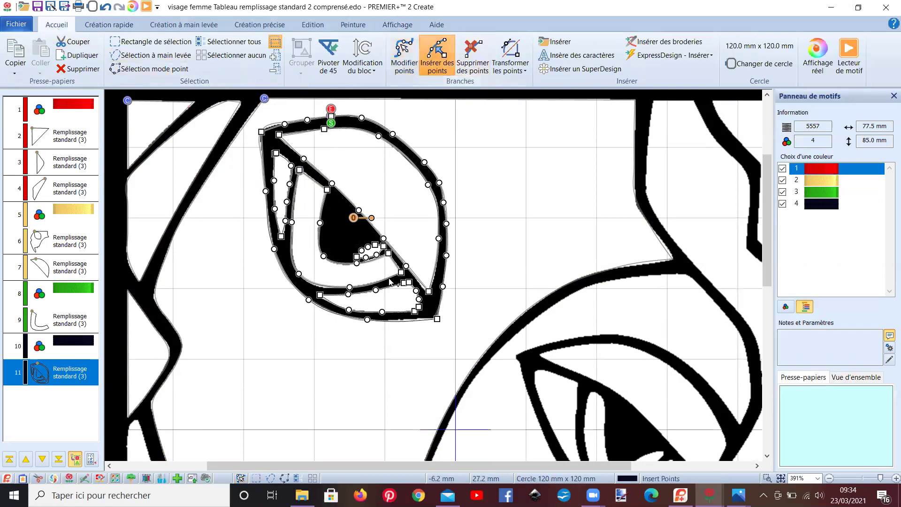
pyautogui.click(367, 319)
pyautogui.click(403, 319)
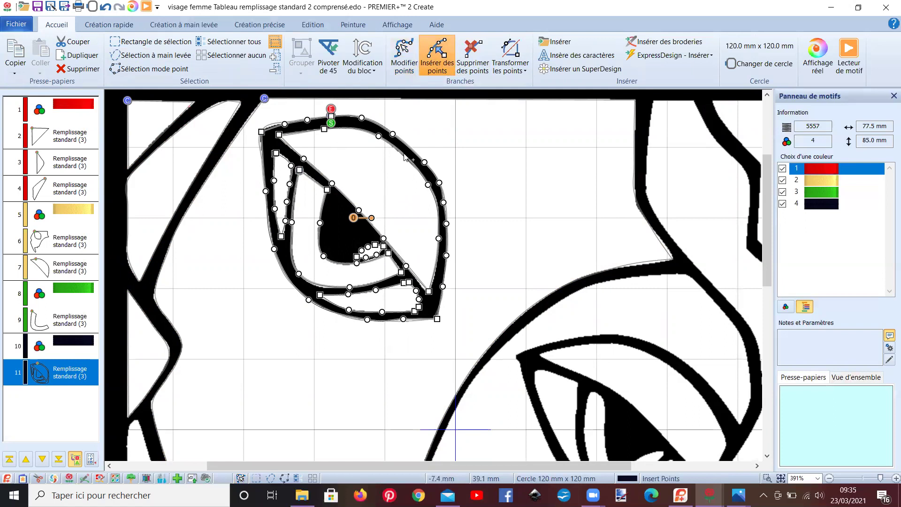
pyautogui.click(401, 156)
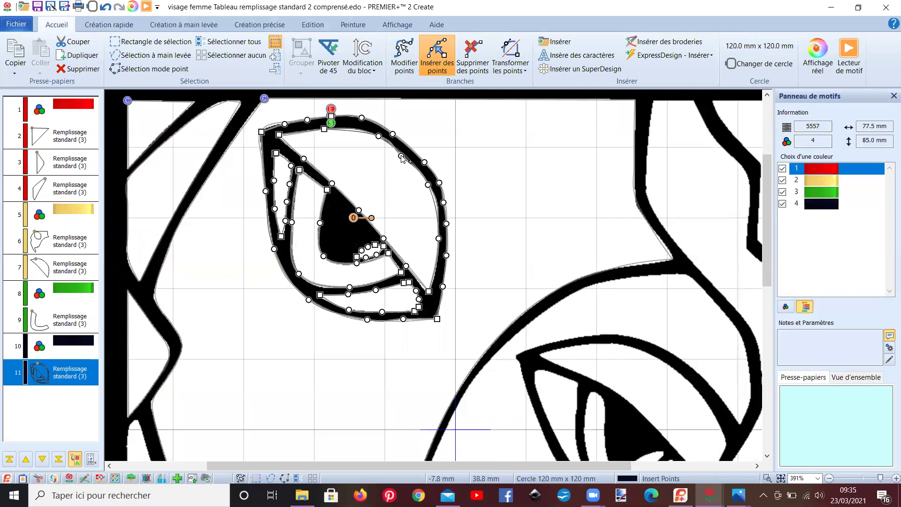
pyautogui.click(355, 129)
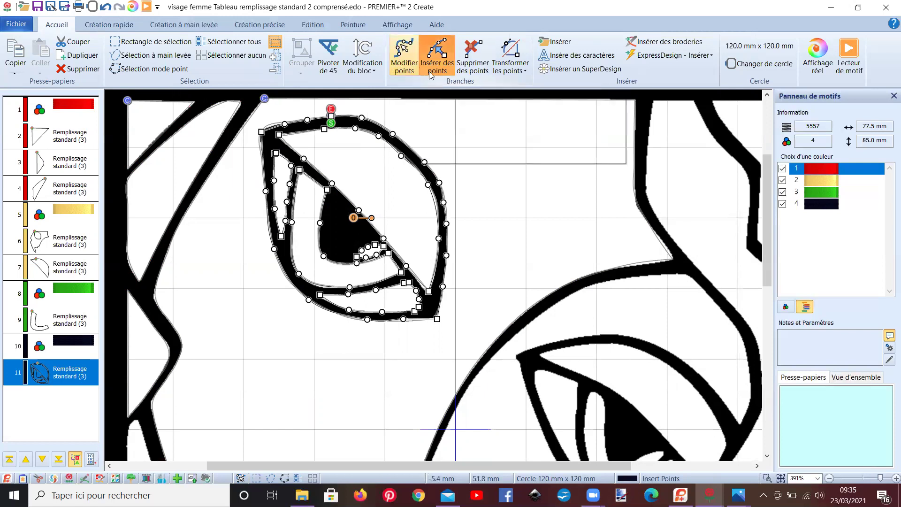
# Step: Move the inserted point on the navy outline's lower outer edge slightly outward and towards the eye's lower corner
pyautogui.click(407, 46)
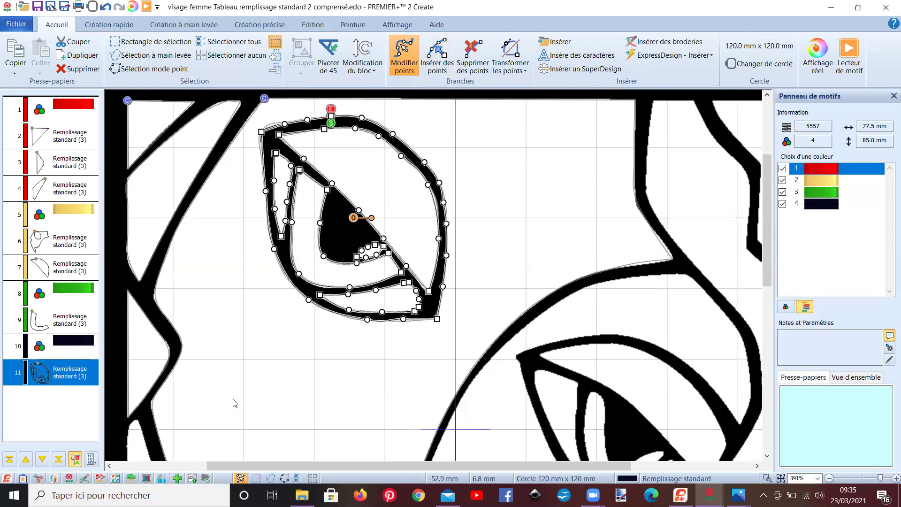
pyautogui.click(404, 319)
pyautogui.moveTo(403, 319); pyautogui.dragTo(411, 321)
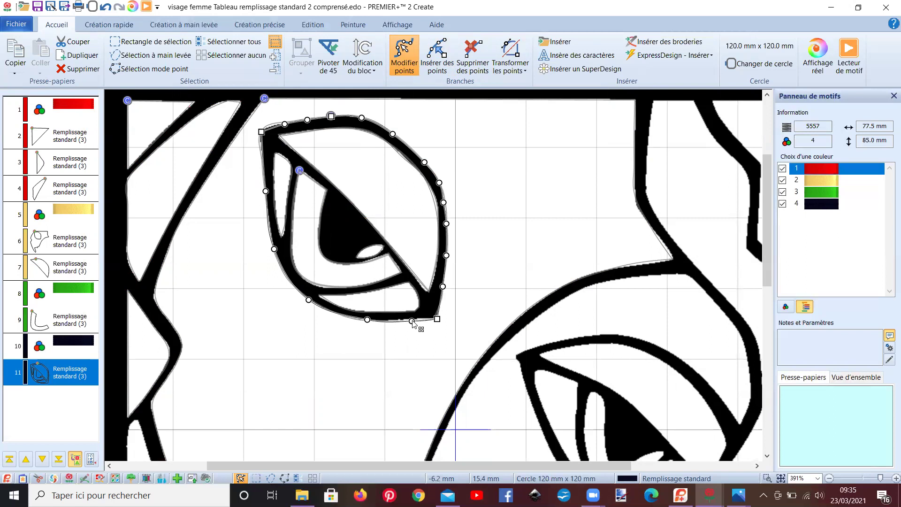
pyautogui.click(372, 266)
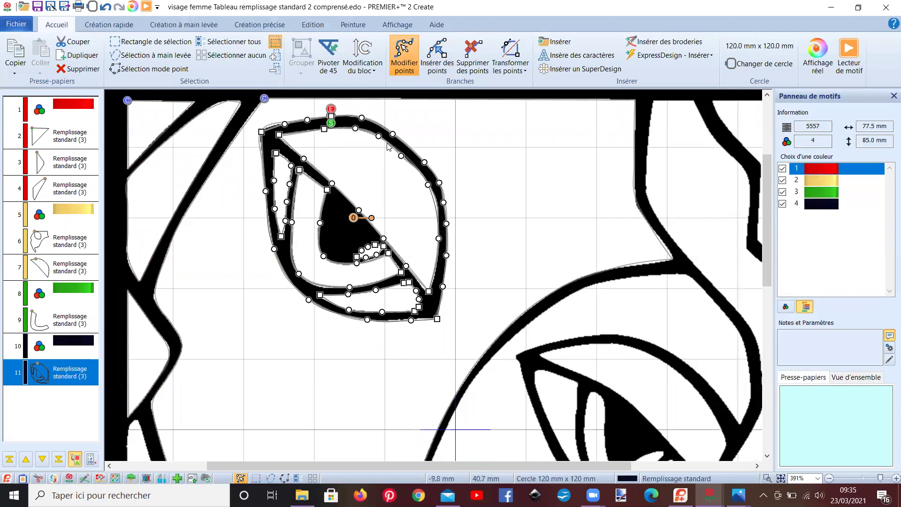
# Step: Adjust the navy outline's points around the curved side and lower corner of the eyelid opening to match the drawing
pyautogui.moveTo(392, 135); pyautogui.dragTo(401, 155)
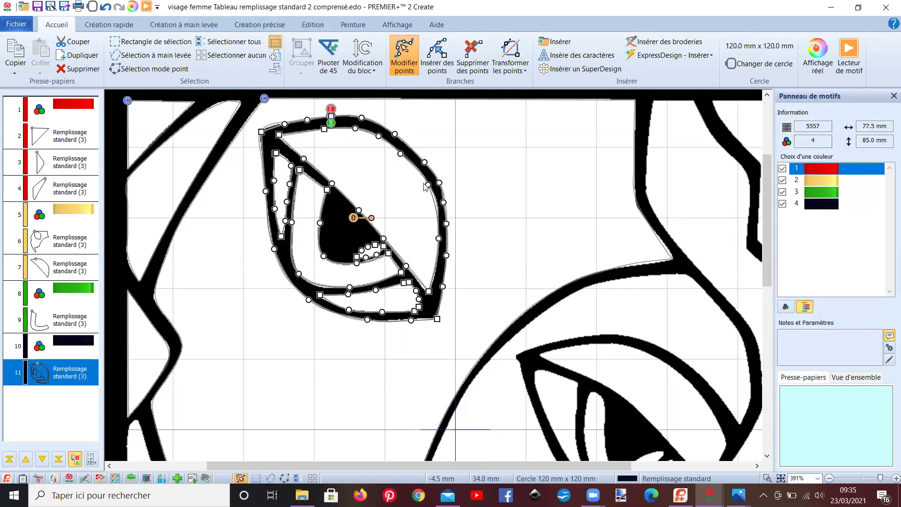
pyautogui.moveTo(427, 185); pyautogui.dragTo(432, 189)
pyautogui.moveTo(429, 294); pyautogui.dragTo(429, 295)
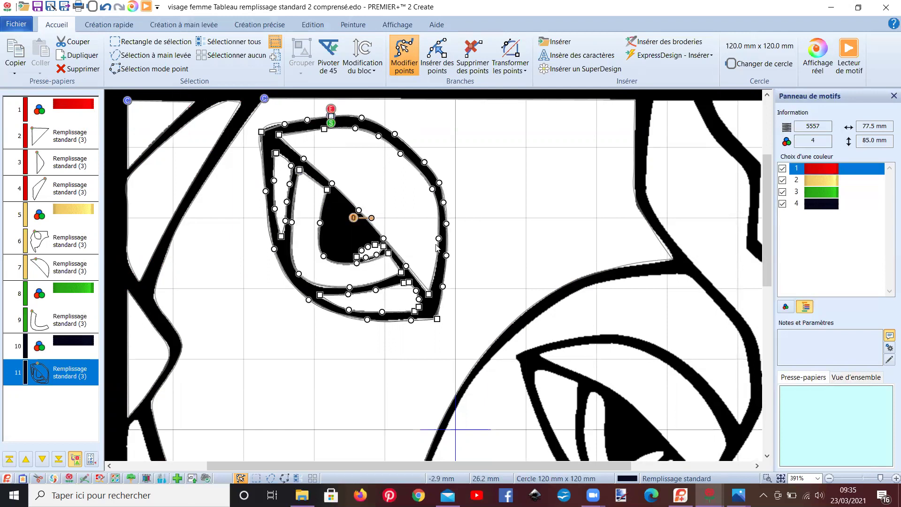
pyautogui.moveTo(439, 239); pyautogui.dragTo(438, 238)
# Step: Select the gold upper eyelid fill and move its curve point and both end corners to fit the eyelid outline
pyautogui.click(80, 273)
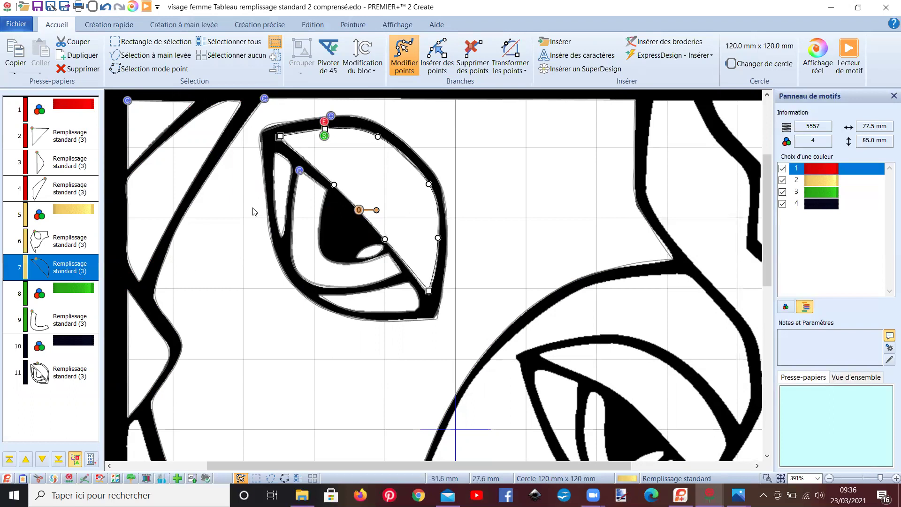
pyautogui.click(377, 137)
pyautogui.moveTo(378, 137); pyautogui.dragTo(376, 134)
pyautogui.moveTo(428, 291); pyautogui.dragTo(429, 295)
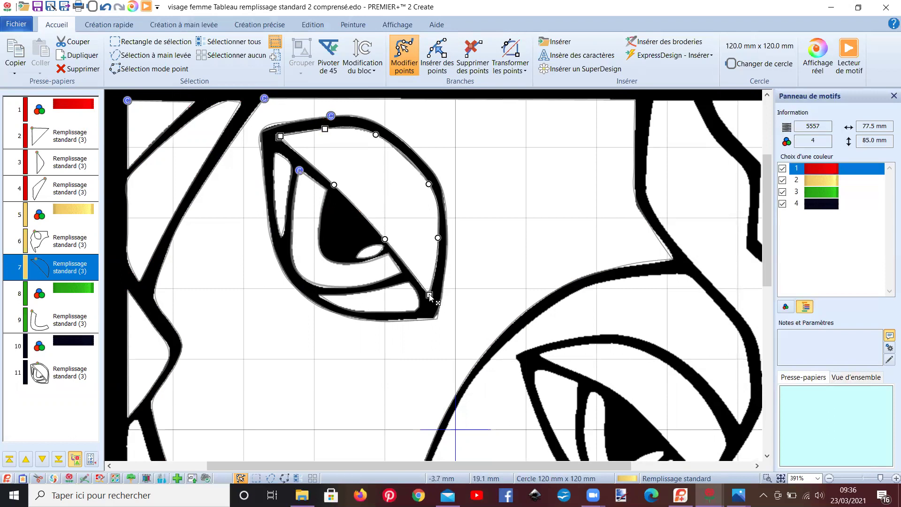
pyautogui.moveTo(279, 137); pyautogui.dragTo(278, 137)
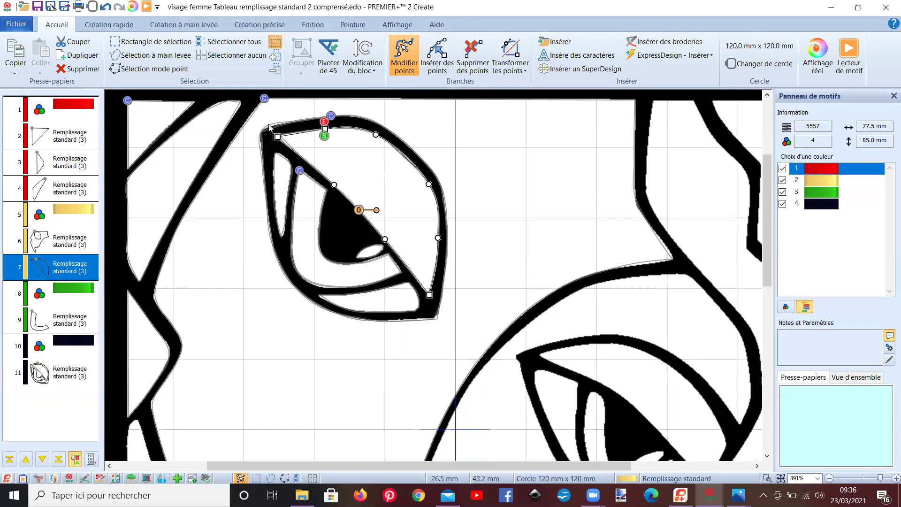
# Step: Select the large gold face fill, convert the point at the eye's upper tip to a corner point, and adjust the eye opening's lower corner
pyautogui.click(269, 127)
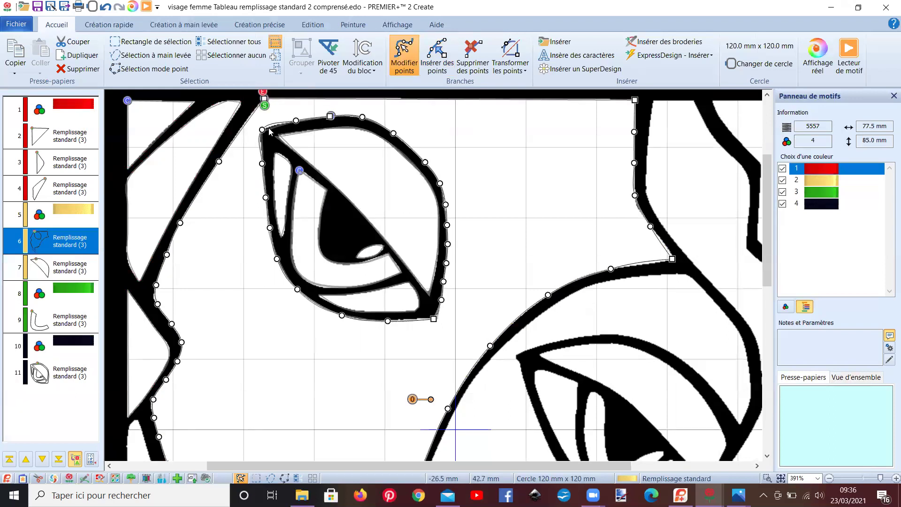
pyautogui.rightClick(263, 130)
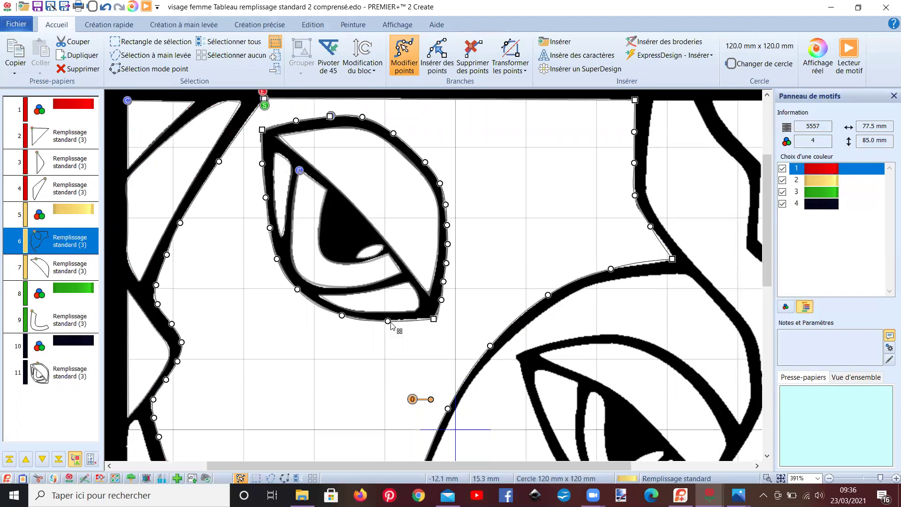
pyautogui.moveTo(433, 319); pyautogui.dragTo(435, 318)
# Step: Adjust the eyelid corner and lower iris curve in the navy outline, and move the green iris fill's lower curve point to match
pyautogui.click(292, 139)
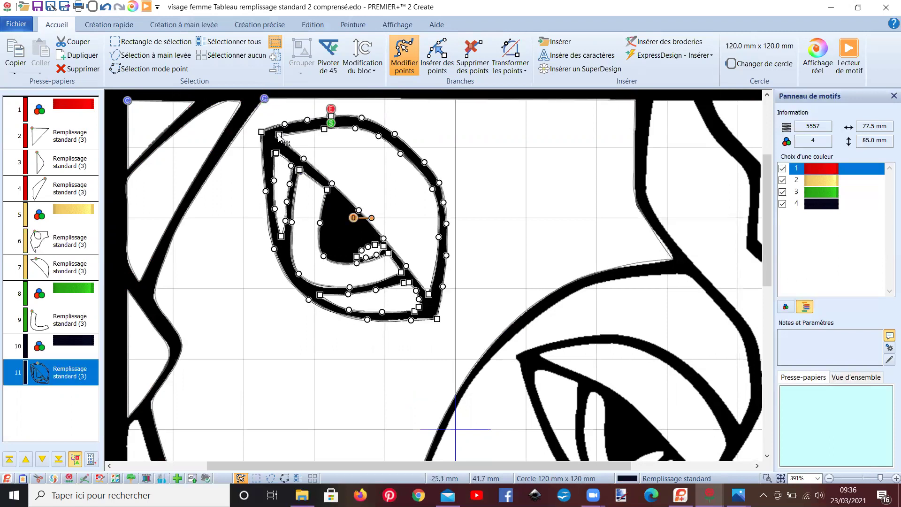
pyautogui.moveTo(278, 135); pyautogui.dragTo(277, 136)
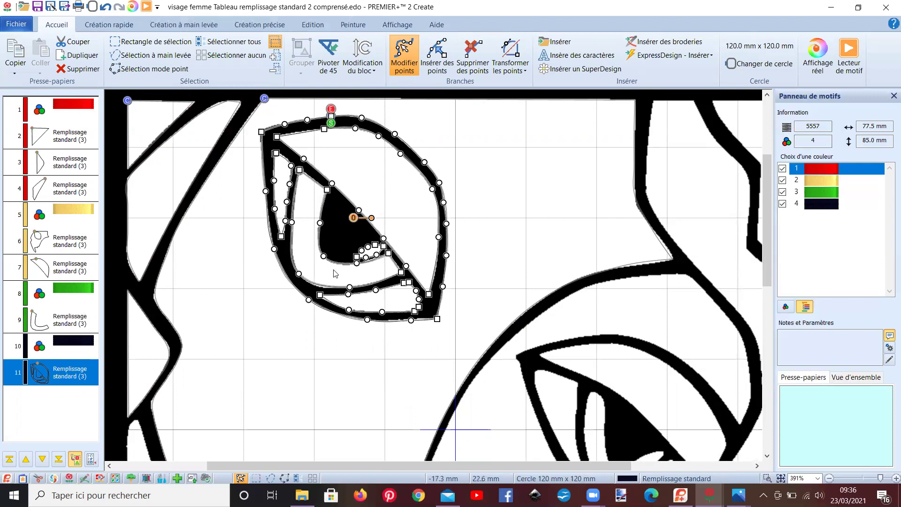
pyautogui.moveTo(298, 275); pyautogui.dragTo(302, 280)
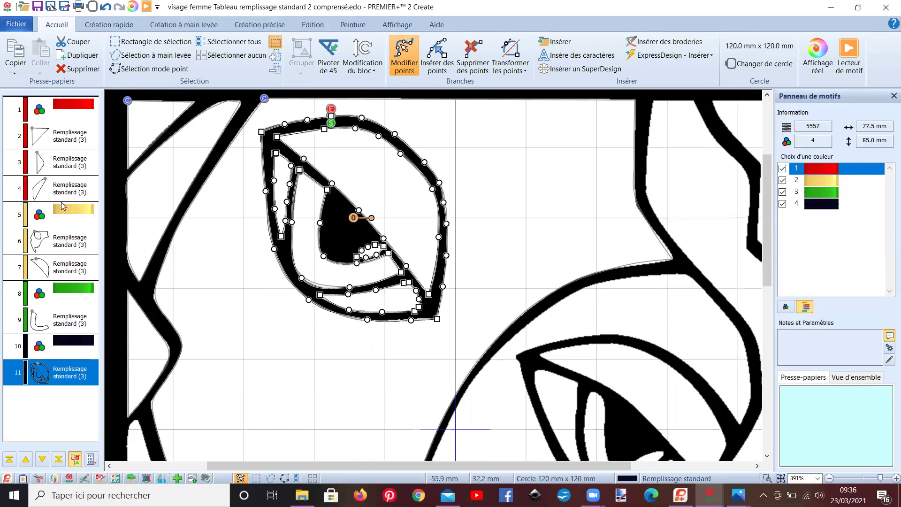
pyautogui.click(49, 323)
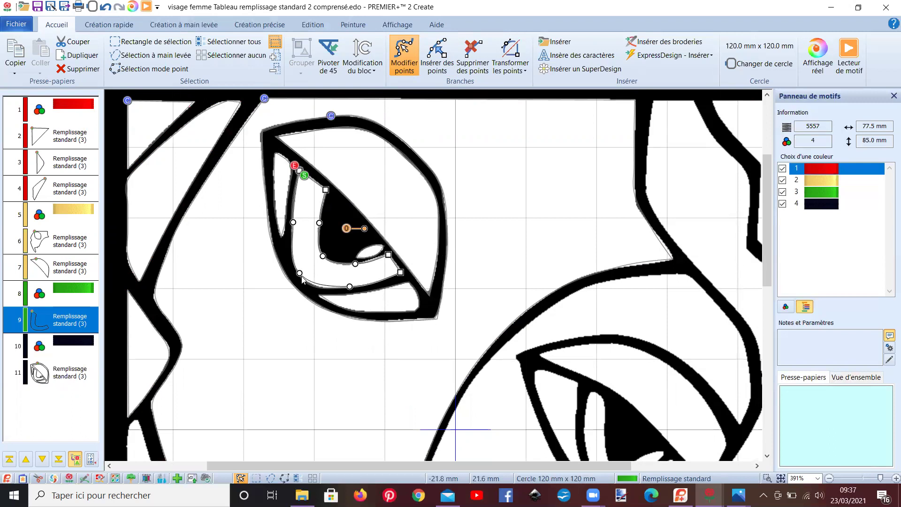
pyautogui.moveTo(299, 274); pyautogui.dragTo(306, 289)
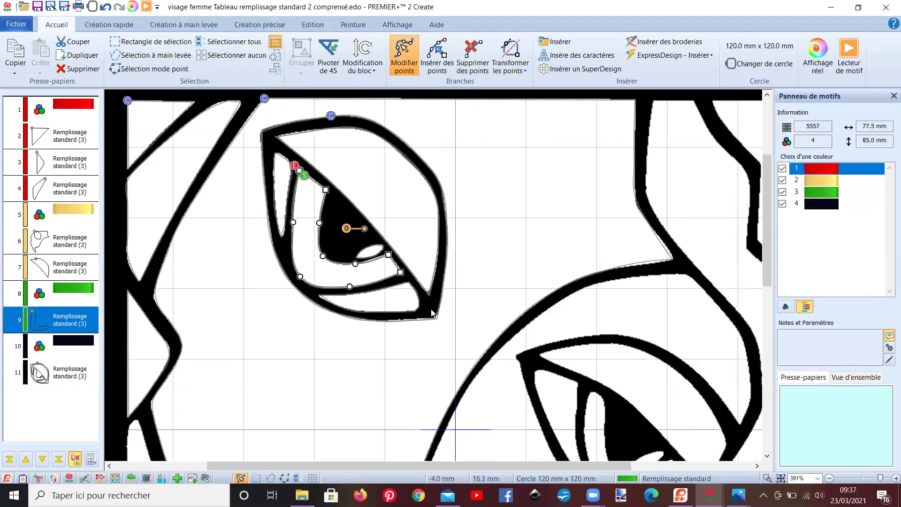
# Step: Reselect the navy eye outline and shift the point on the eyelid opening's upper edge towards the eye's outer tip
pyautogui.click(297, 139)
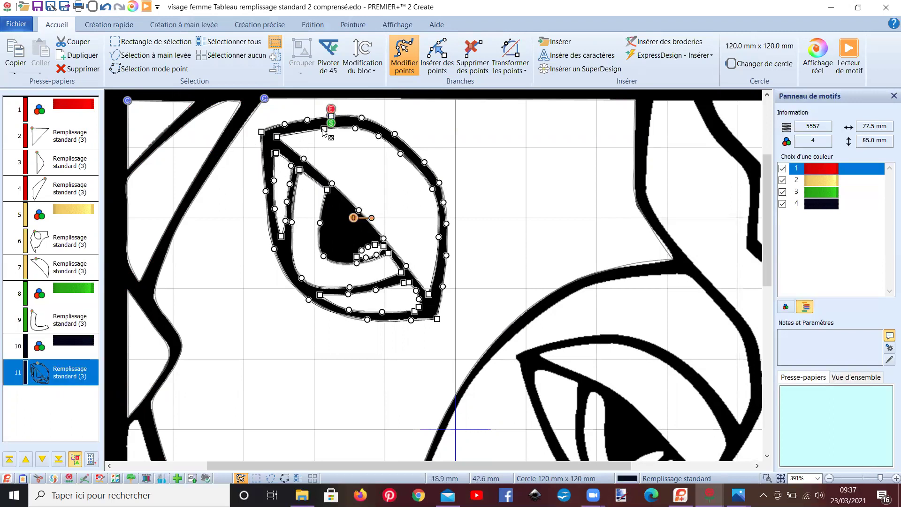
pyautogui.click(316, 133)
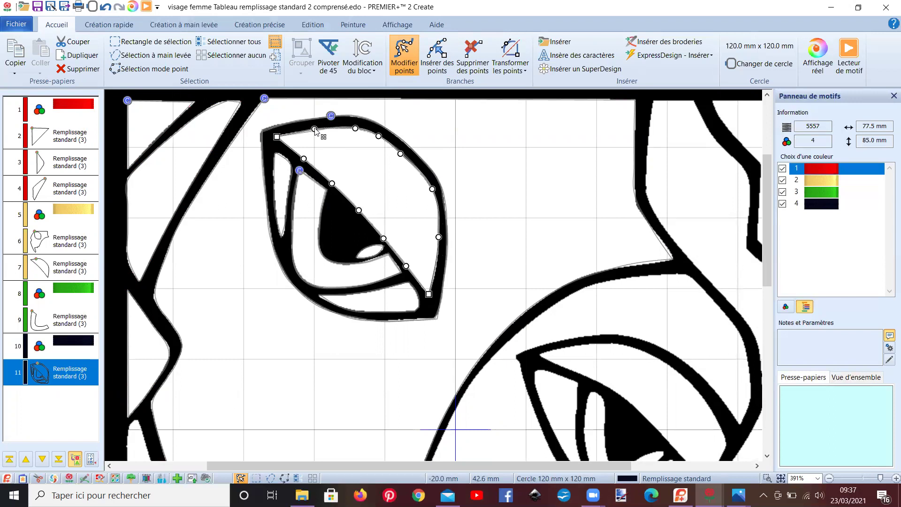
pyautogui.click(321, 135)
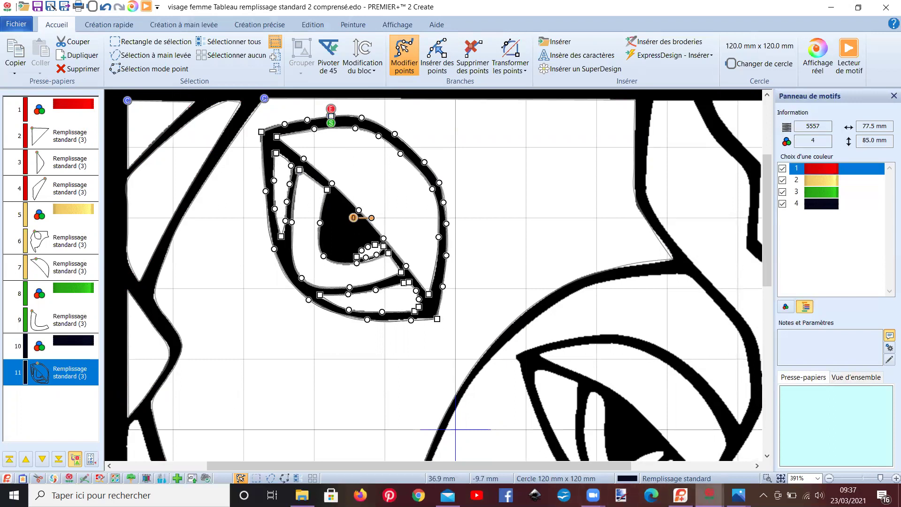
# Step: Switch to the window with les deux.edo and display both face designs in object view to compare their outlines
pyautogui.moveTo(709, 495)
pyautogui.click(600, 458)
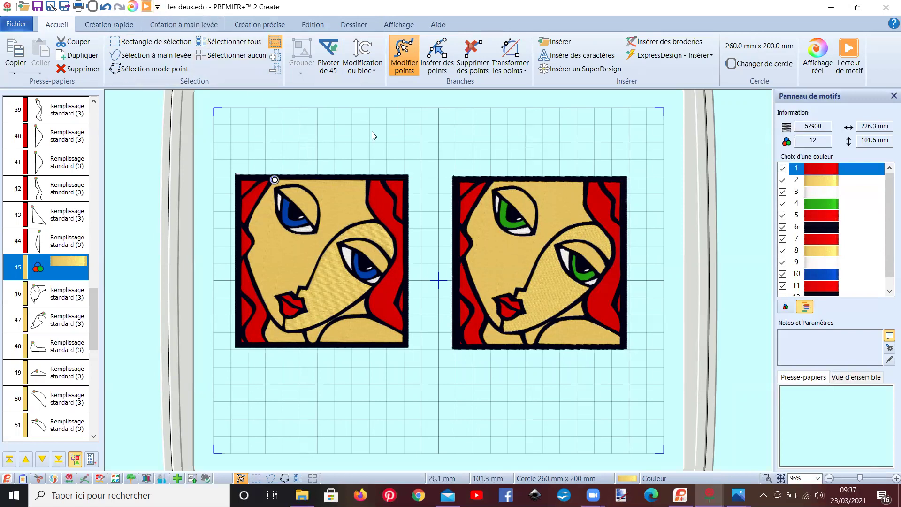
pyautogui.click(399, 25)
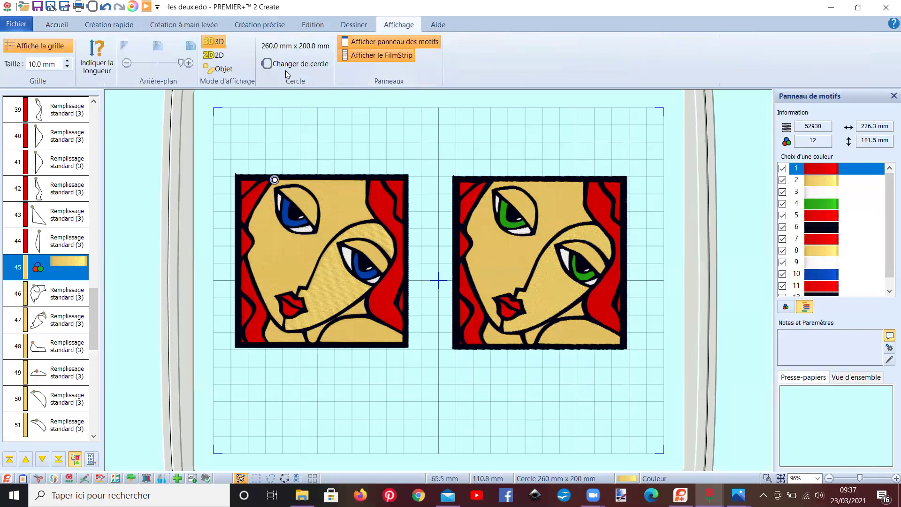
pyautogui.click(229, 72)
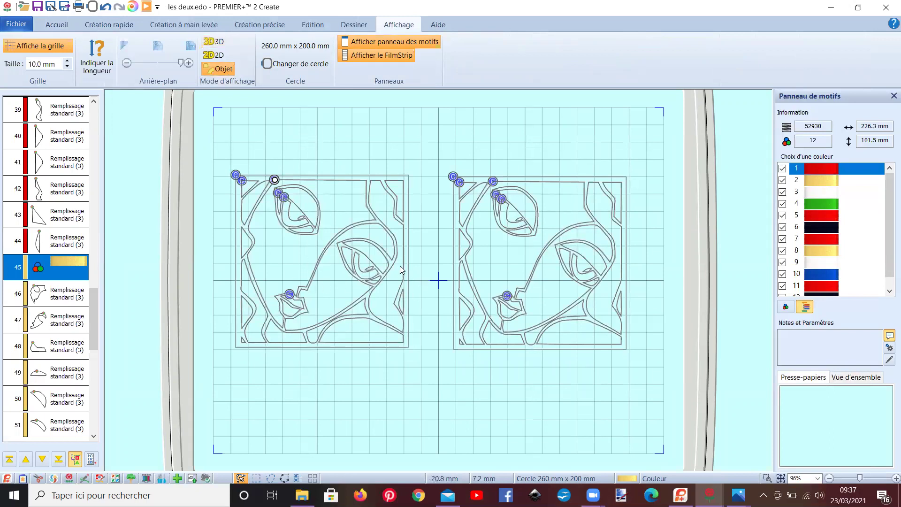
pyautogui.scroll(1, 360, 226)
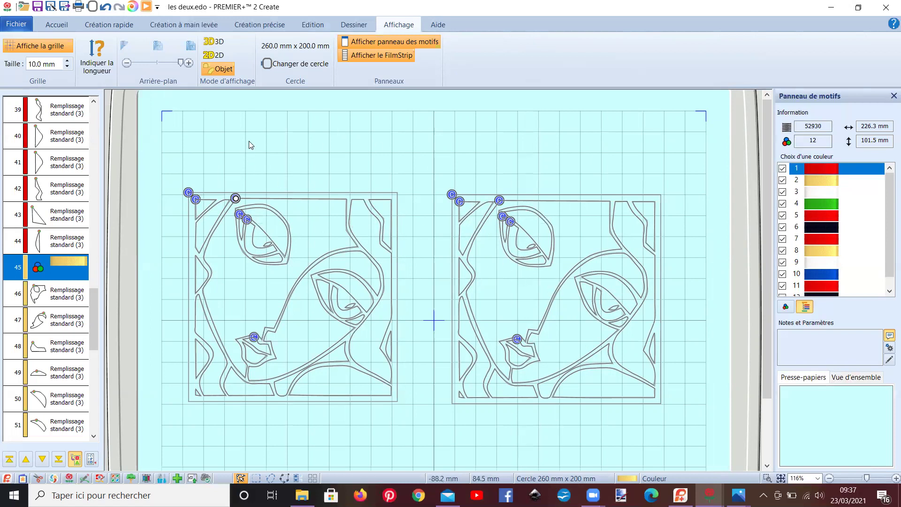
# Step: Switch the display of both face designs in les deux.edo from object view to 3D view
pyautogui.click(128, 27)
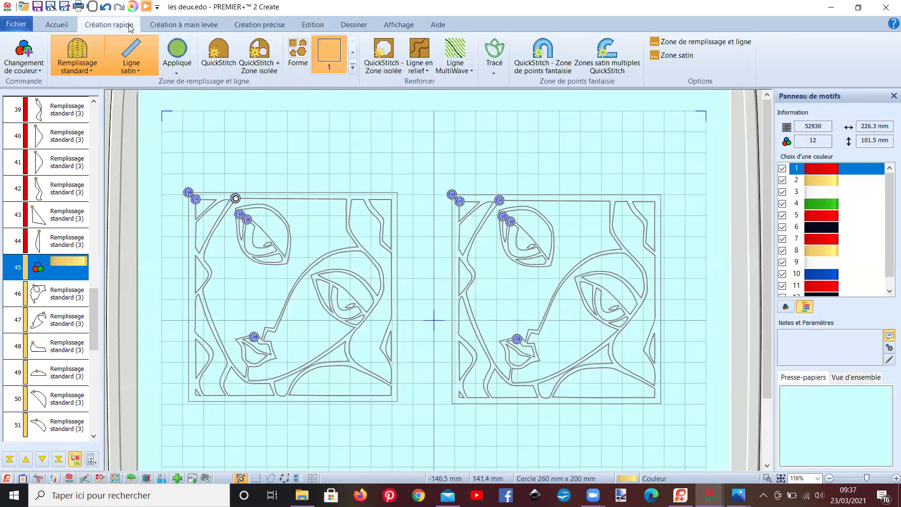
pyautogui.click(71, 29)
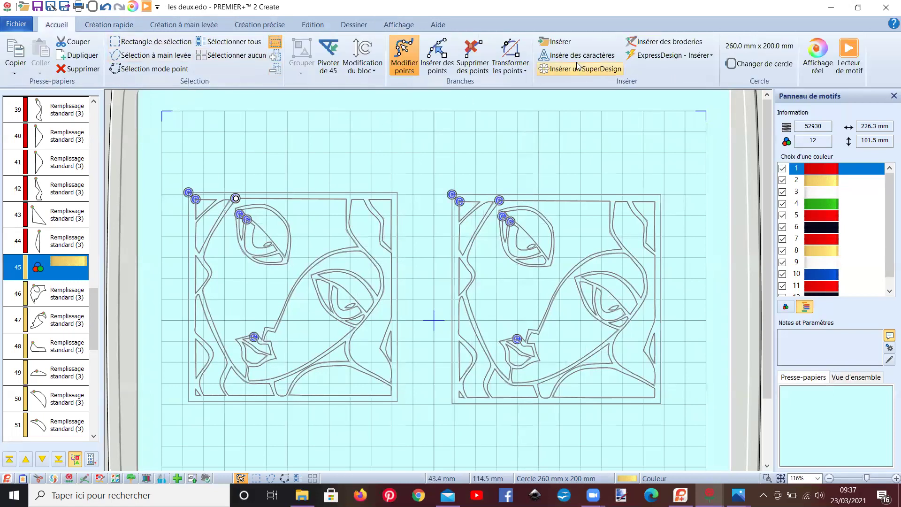
pyautogui.click(398, 26)
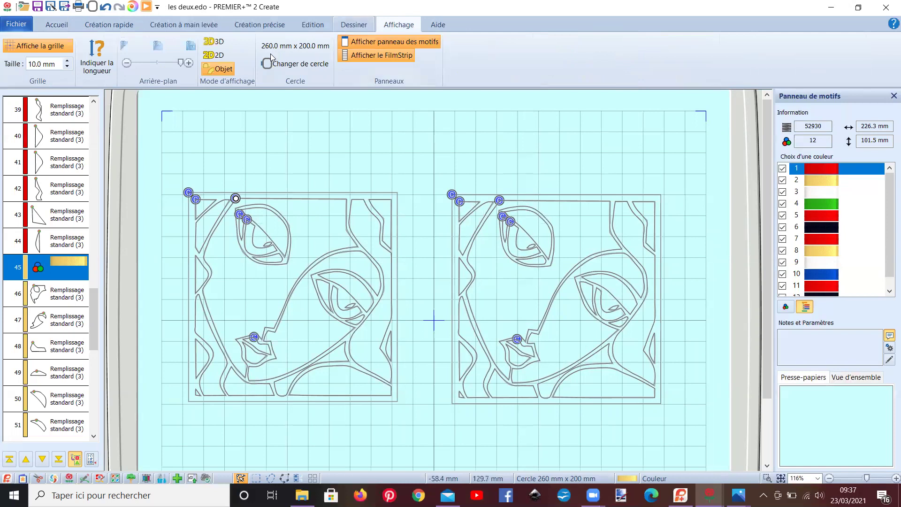
pyautogui.click(216, 42)
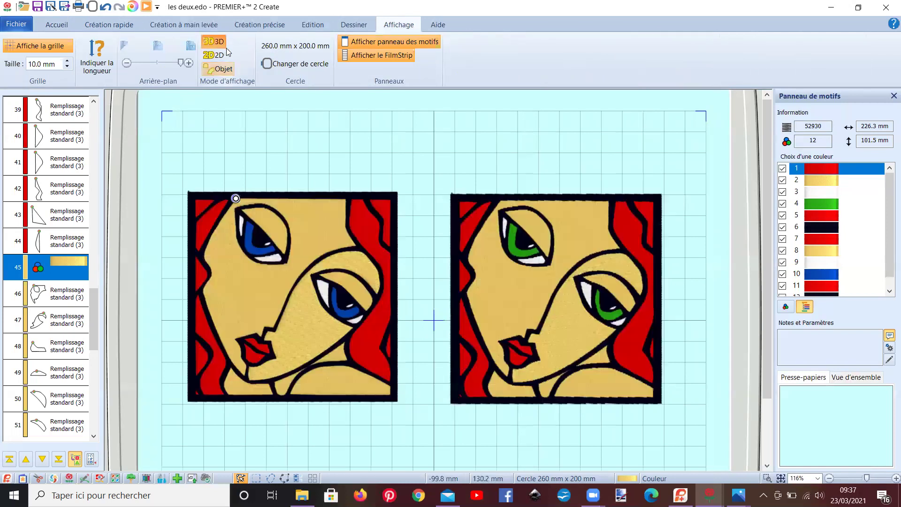
# Step: Inspect the large gold face fill's properties in the blue-eyed design, previewing the Zone de points fantaisie options without applying them
pyautogui.click(300, 218)
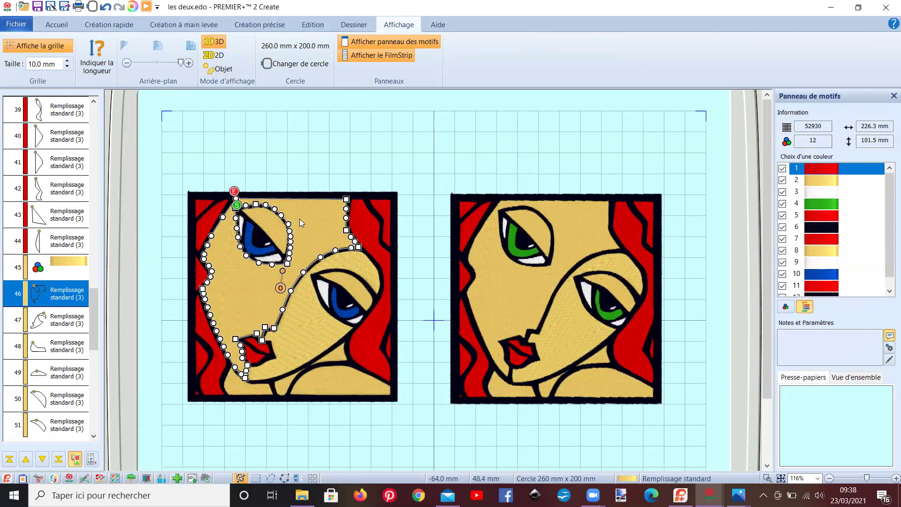
pyautogui.doubleClick(260, 295)
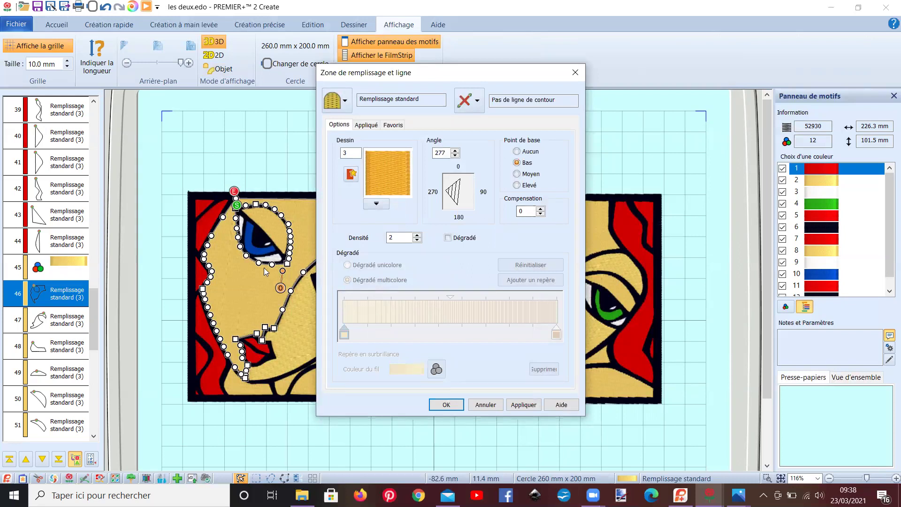
pyautogui.click(344, 105)
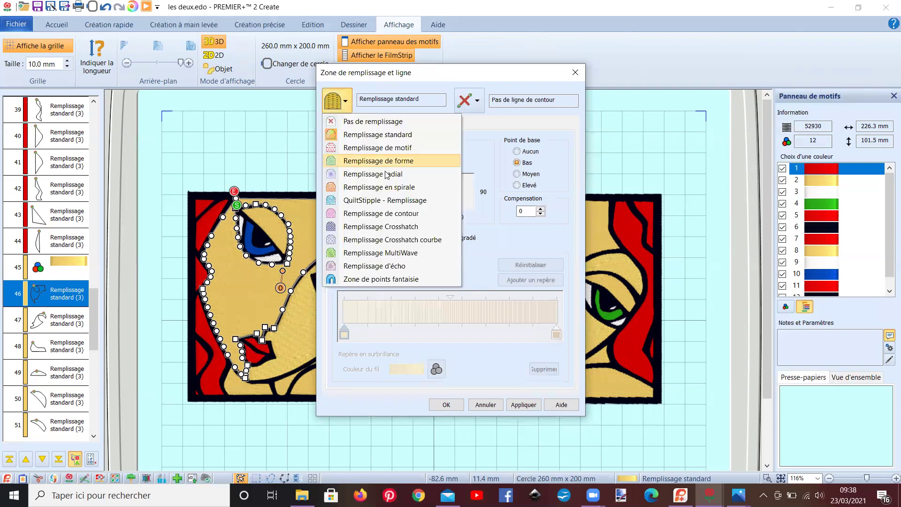
pyautogui.click(392, 279)
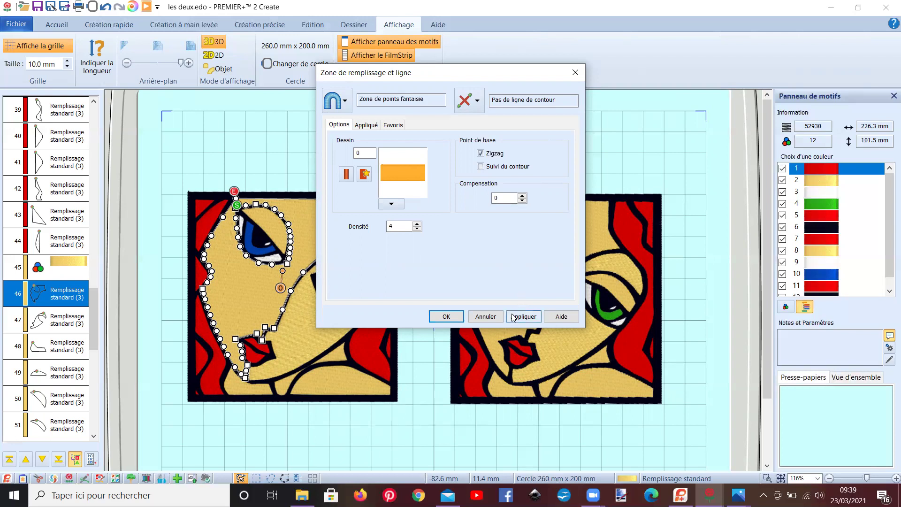
pyautogui.click(488, 319)
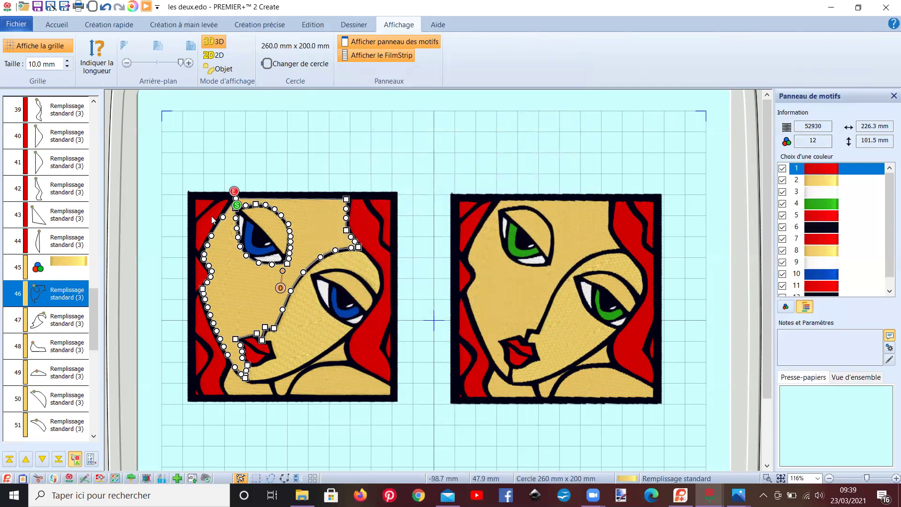
# Step: Inspect the angle, underlay and compensation settings of the large gold face fill in the green-eyed design
pyautogui.click(574, 242)
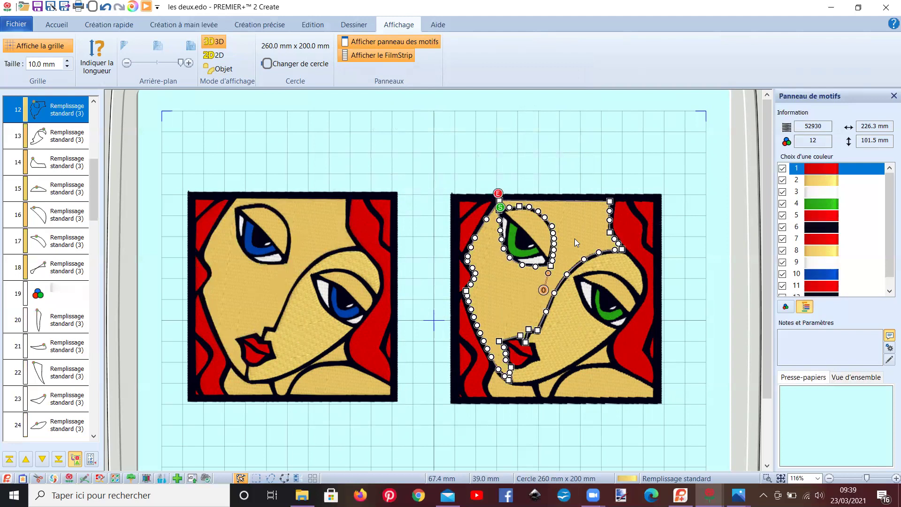
pyautogui.doubleClick(575, 239)
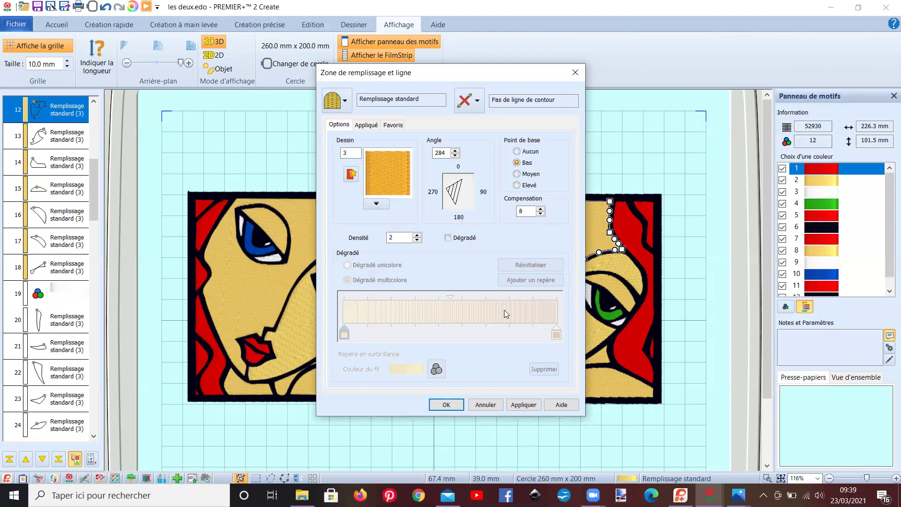
pyautogui.click(484, 405)
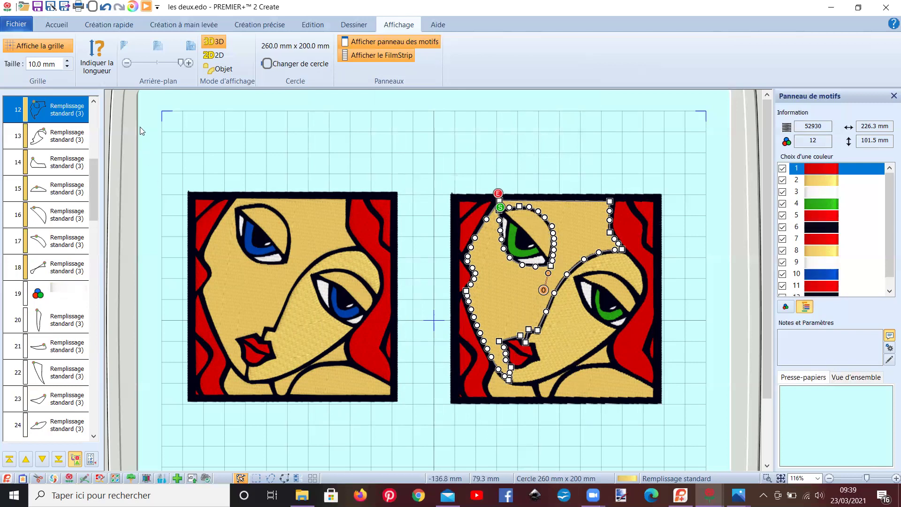
# Step: Play the stitch-out of both designs in the design player, skipping ahead to compare how the gold fills meet their neighbours
pyautogui.click(147, 8)
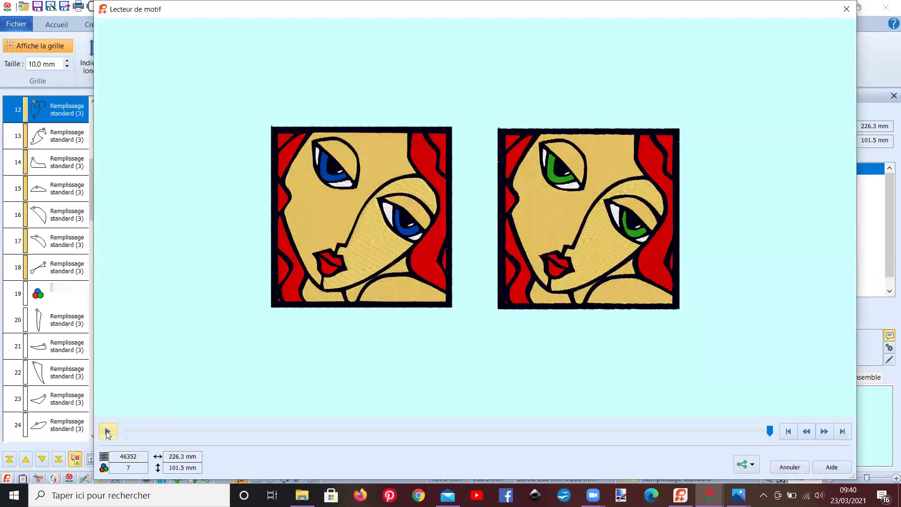
pyautogui.click(108, 431)
pyautogui.moveTo(127, 431); pyautogui.dragTo(146, 431)
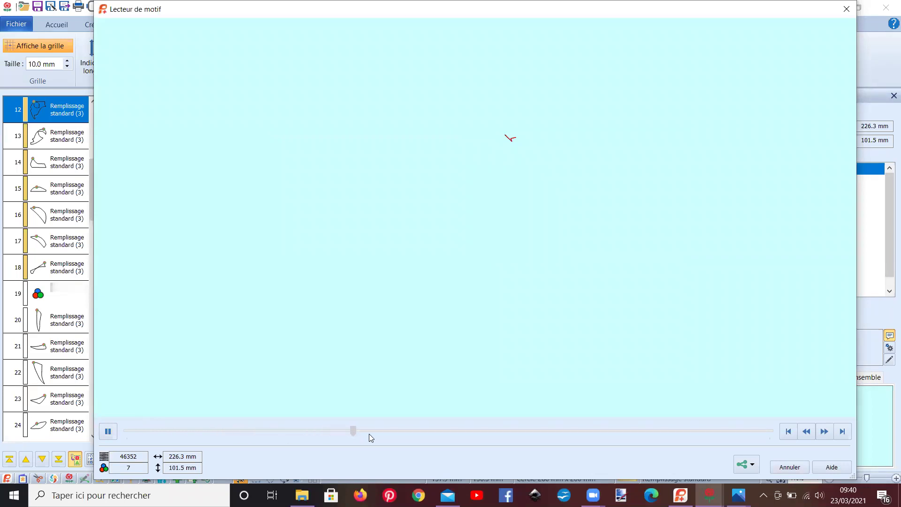
pyautogui.moveTo(425, 436); pyautogui.dragTo(425, 432)
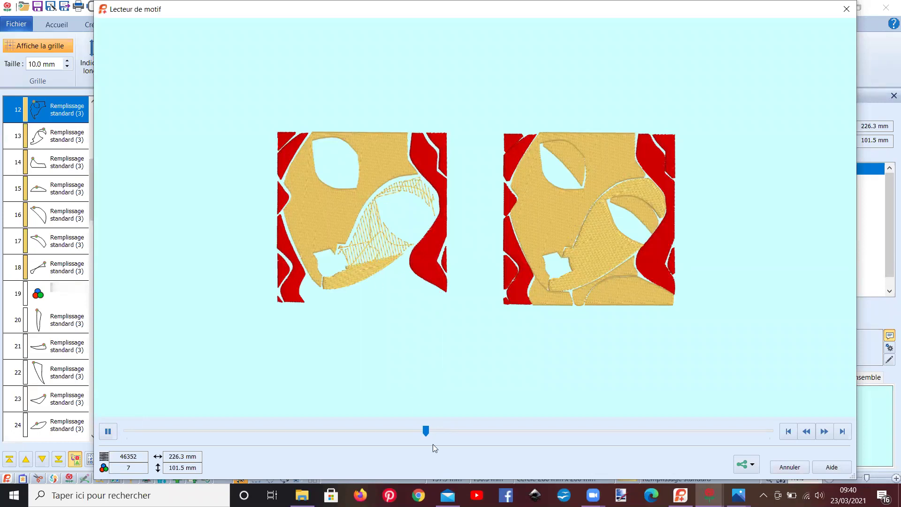
pyautogui.moveTo(425, 432); pyautogui.dragTo(477, 438)
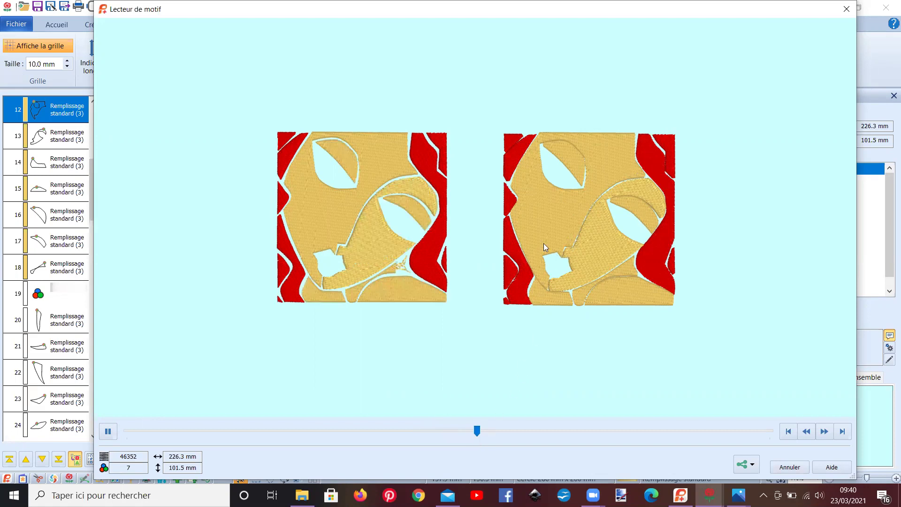
pyautogui.click(845, 9)
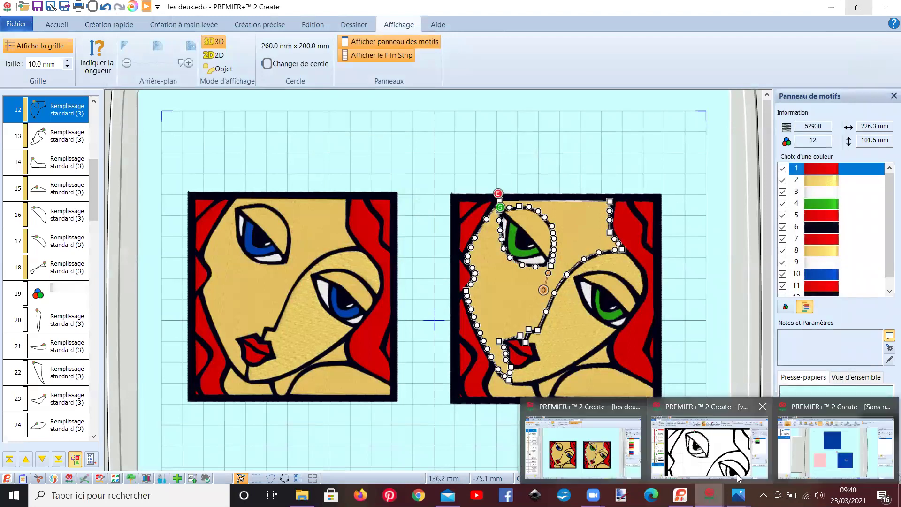
# Step: In the unnamed design with the blue squares, set the compensation of the pattern 224 fill to 20
pyautogui.click(830, 445)
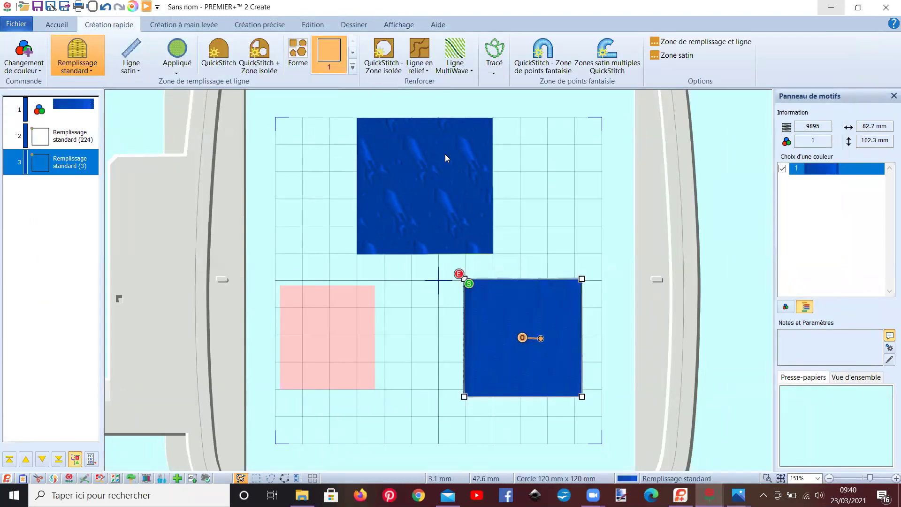
pyautogui.click(71, 142)
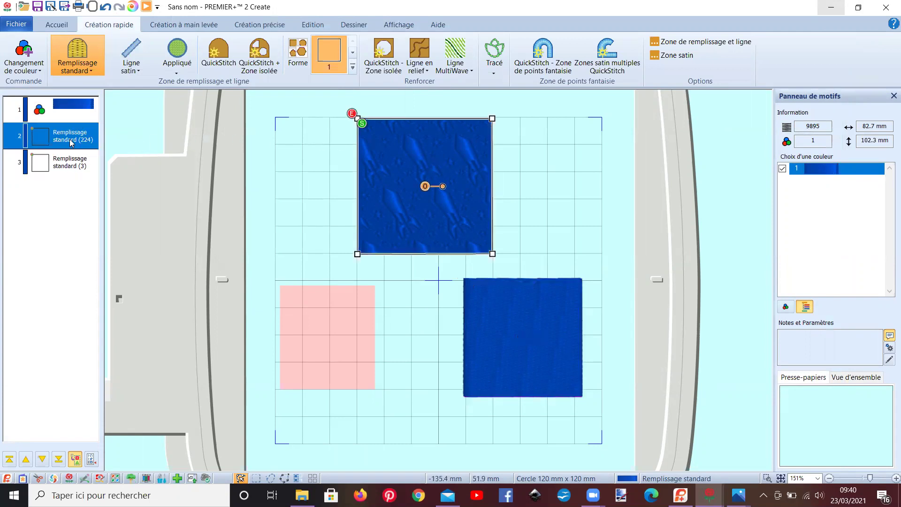
pyautogui.rightClick(72, 142)
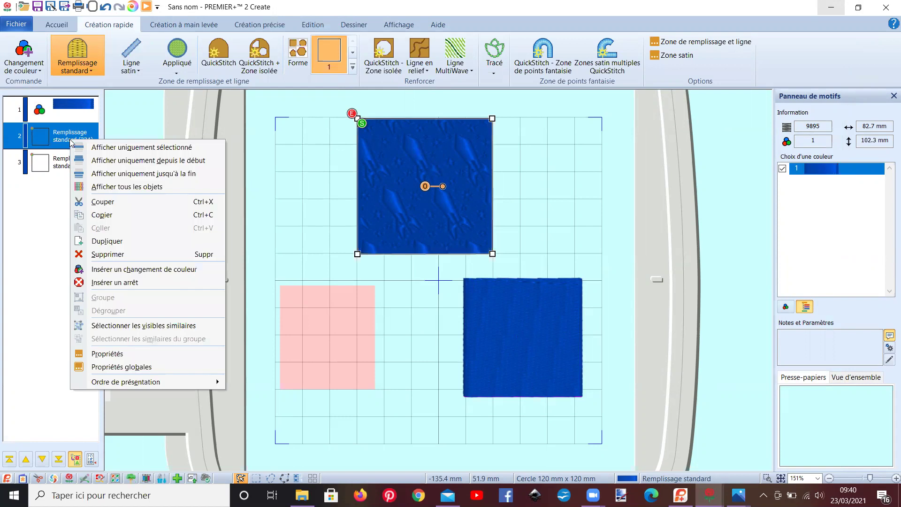
pyautogui.click(127, 354)
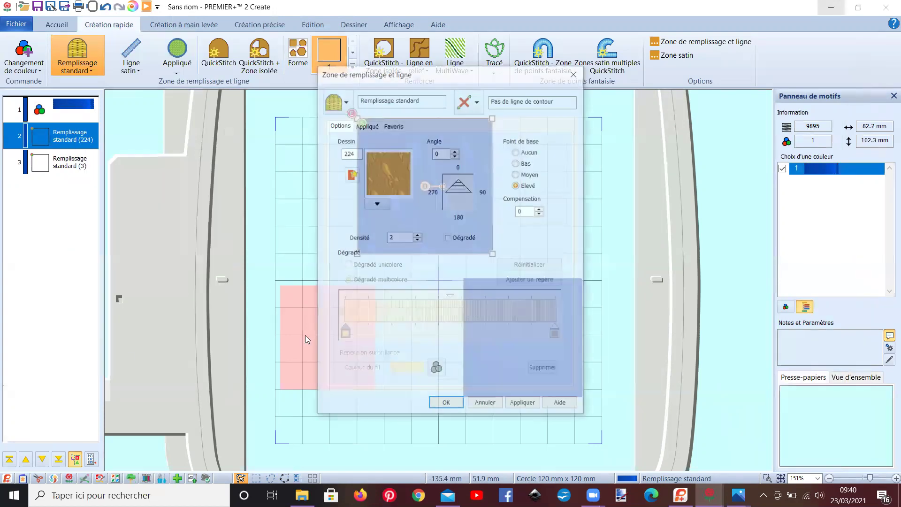
pyautogui.click(525, 212)
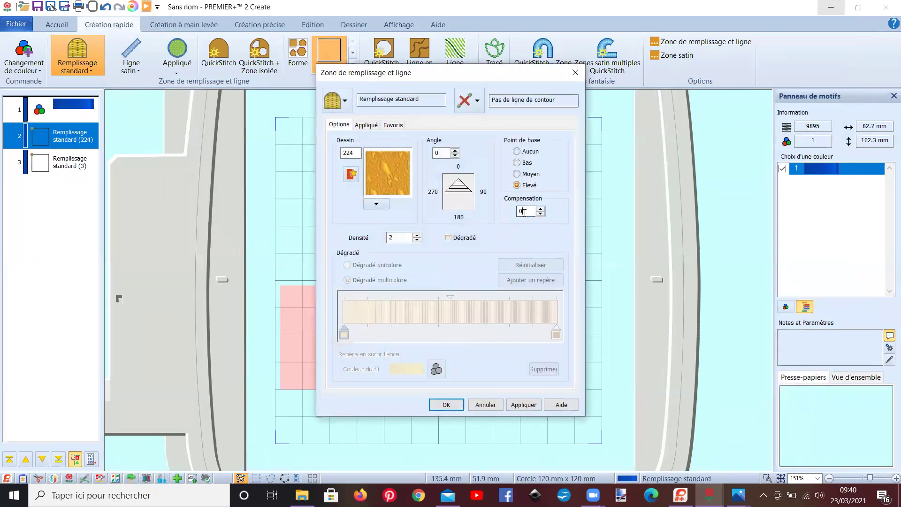
pyautogui.moveTo(524, 212); pyautogui.dragTo(518, 212)
pyautogui.write('20')
pyautogui.moveTo(421, 79); pyautogui.dragTo(702, 43)
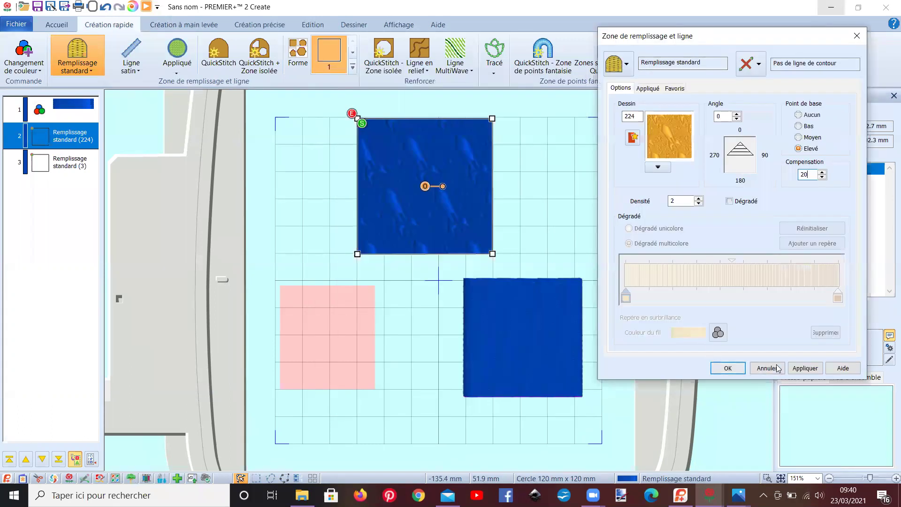
pyautogui.click(807, 369)
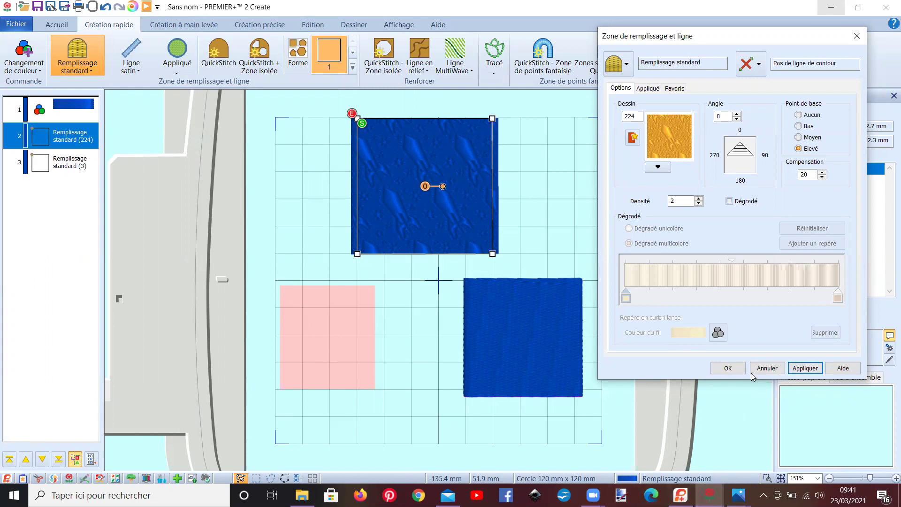
pyautogui.click(727, 368)
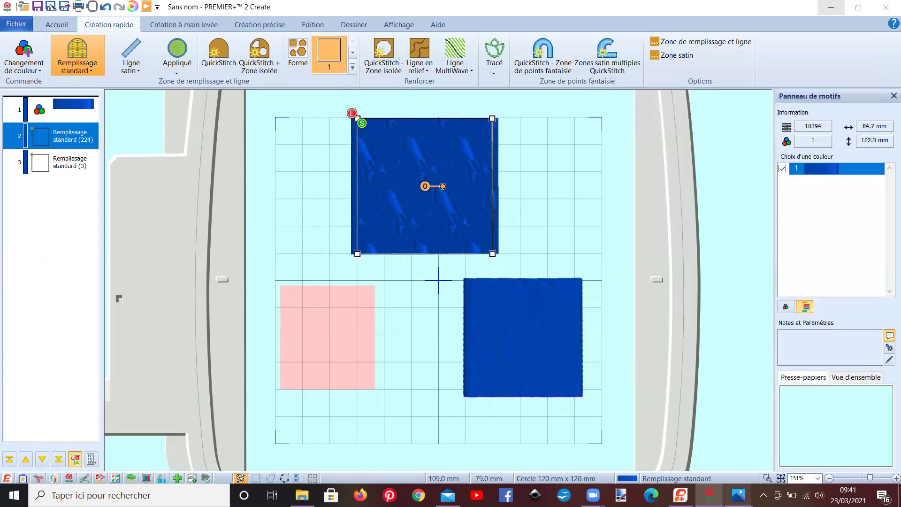
# Step: Switch to the compensation photo in Photos and zoom in to examine the circled gaps around the green-eyed face's eyes and border
pyautogui.moveTo(738, 495)
pyautogui.click(725, 458)
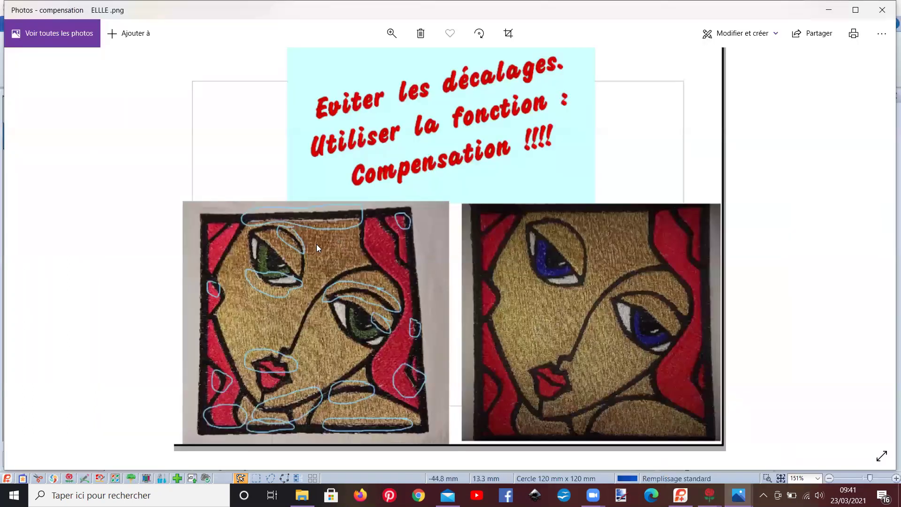
pyautogui.scroll(4, 316, 244)
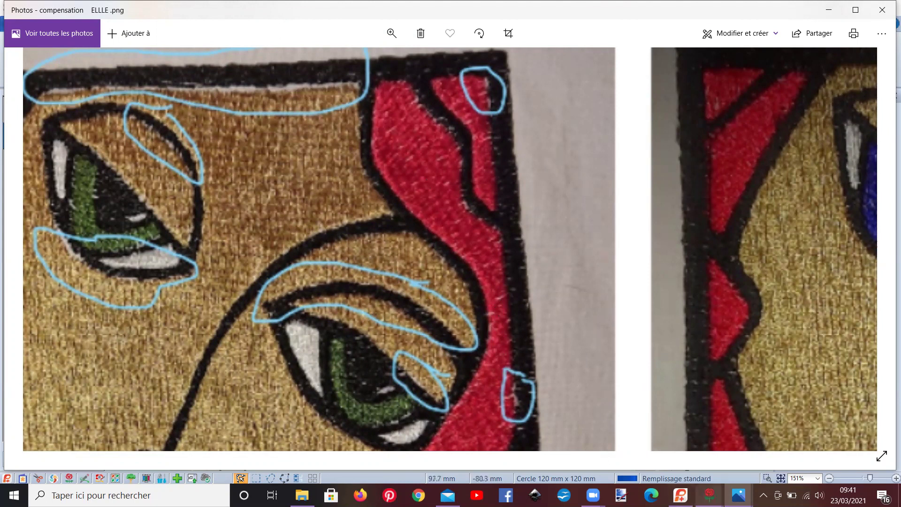
# Step: Look at les deux.edo again, then return to the photo and view both stitched faces at full size for comparison
pyautogui.moveTo(706, 492)
pyautogui.click(623, 461)
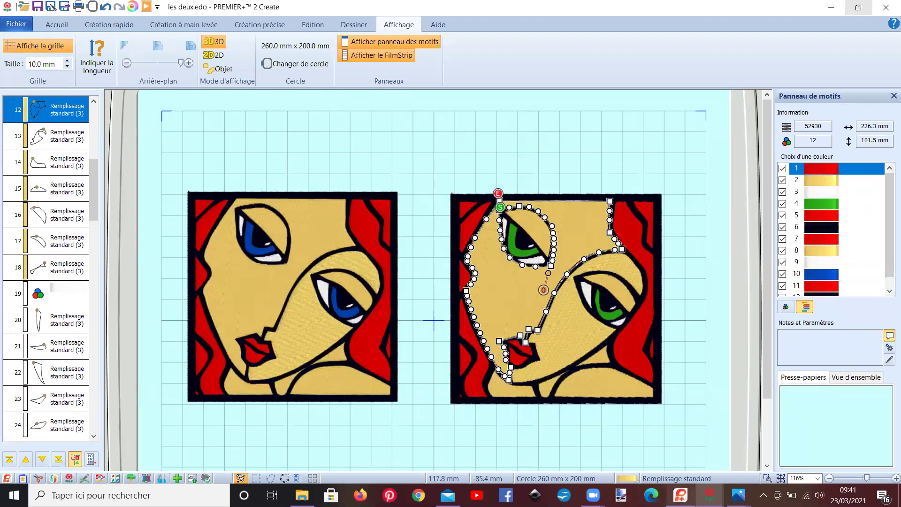
pyautogui.moveTo(710, 494)
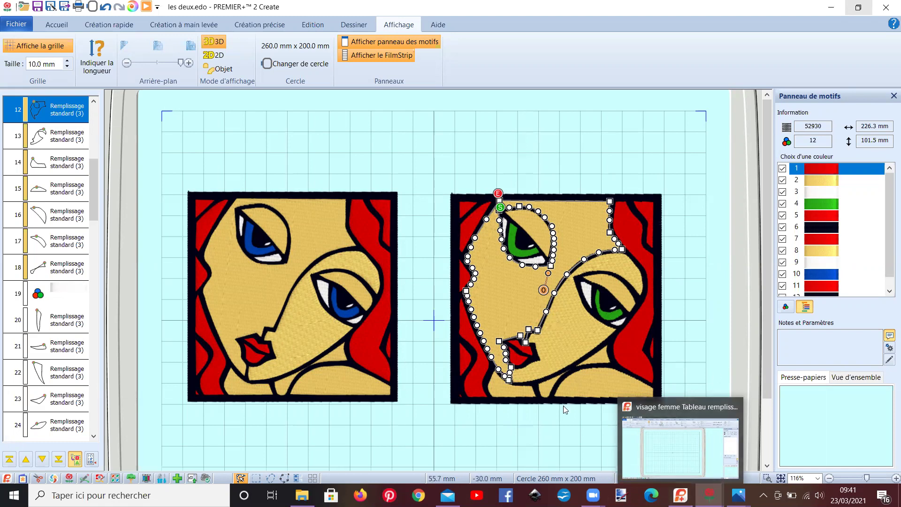
pyautogui.moveTo(746, 489)
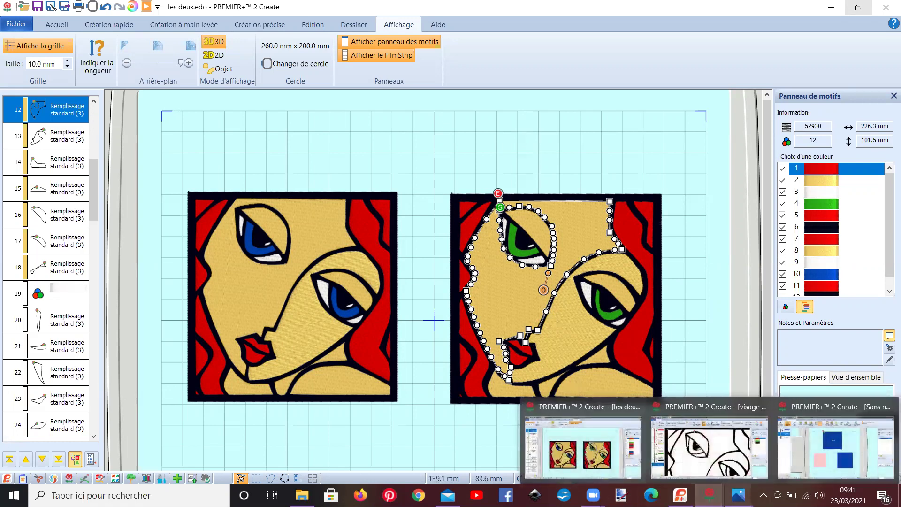
pyautogui.click(731, 457)
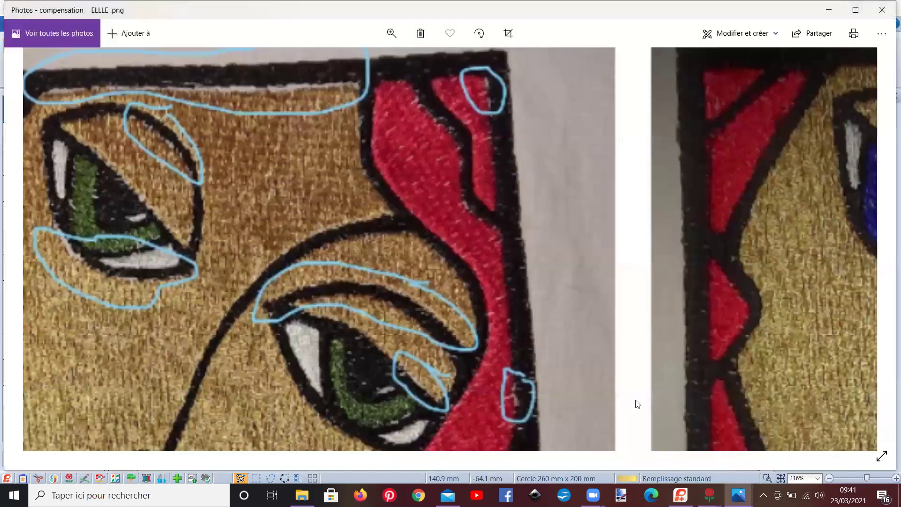
pyautogui.scroll(-5, 479, 333)
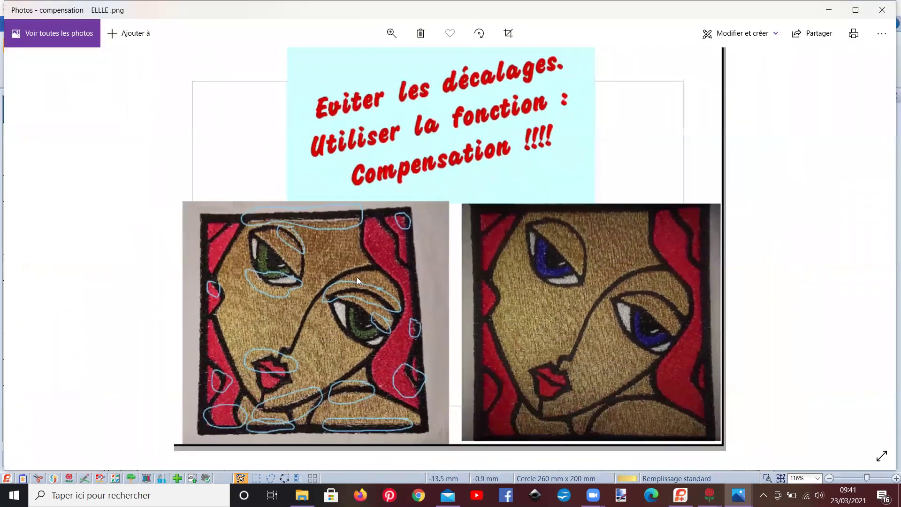